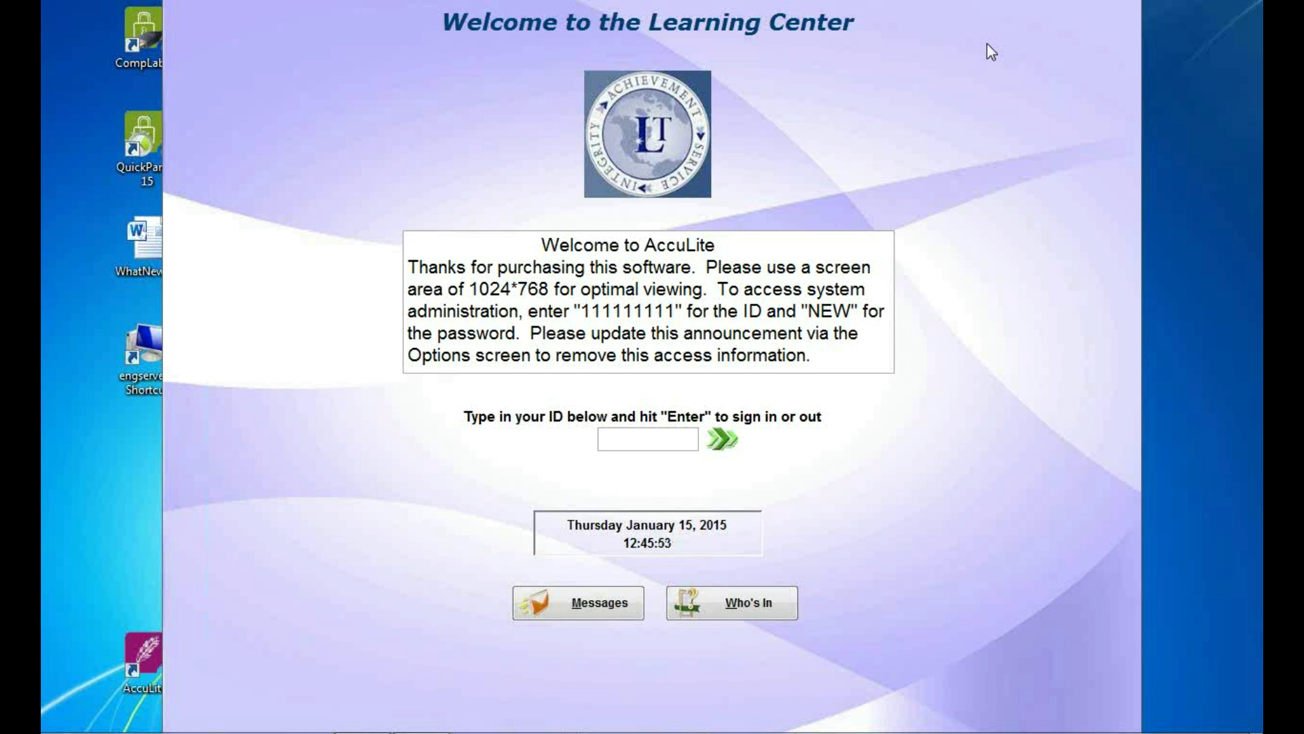
Log in as administrator, review the Activity Screen options, and return to the sign-in screen.
{"action": "left_click", "coordinate": [626, 445]}
{"action": "type", "text": "111111111"}
{"action": "key", "text": "Return"}
{"action": "type", "text": "NEW"}
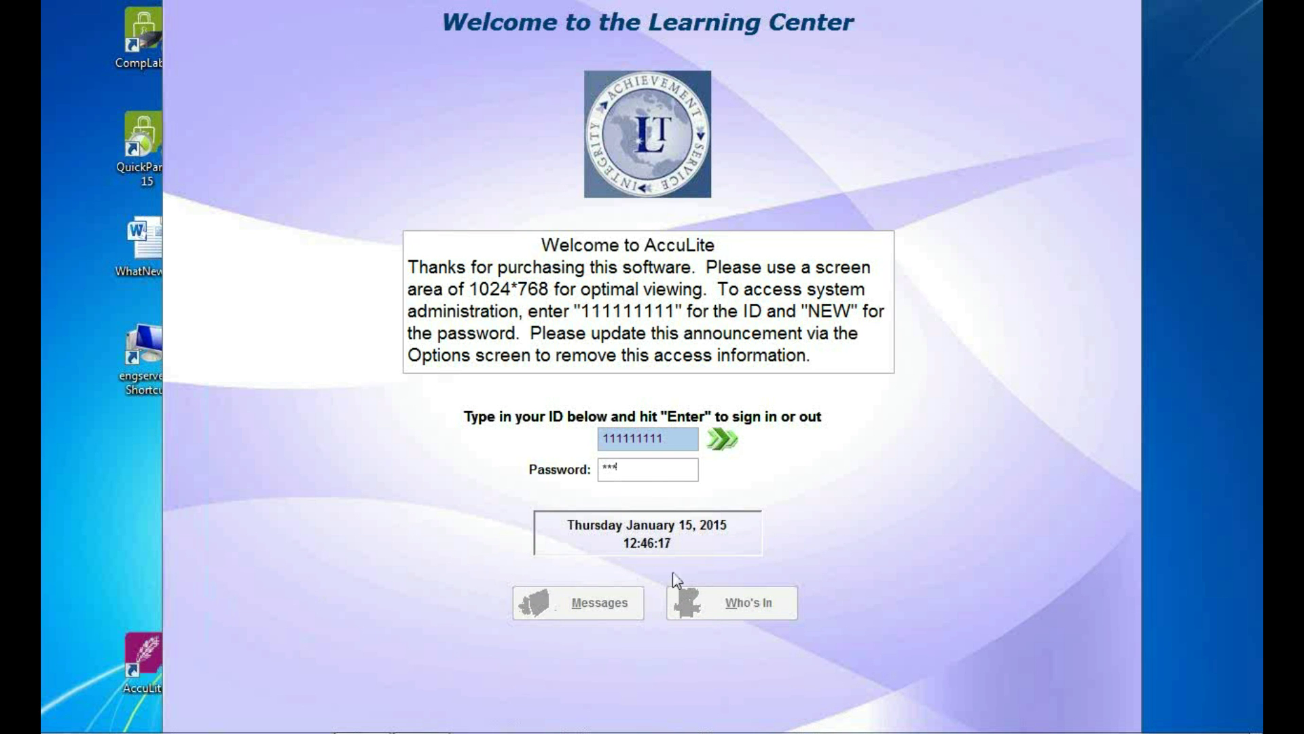
{"action": "key", "text": "Return"}
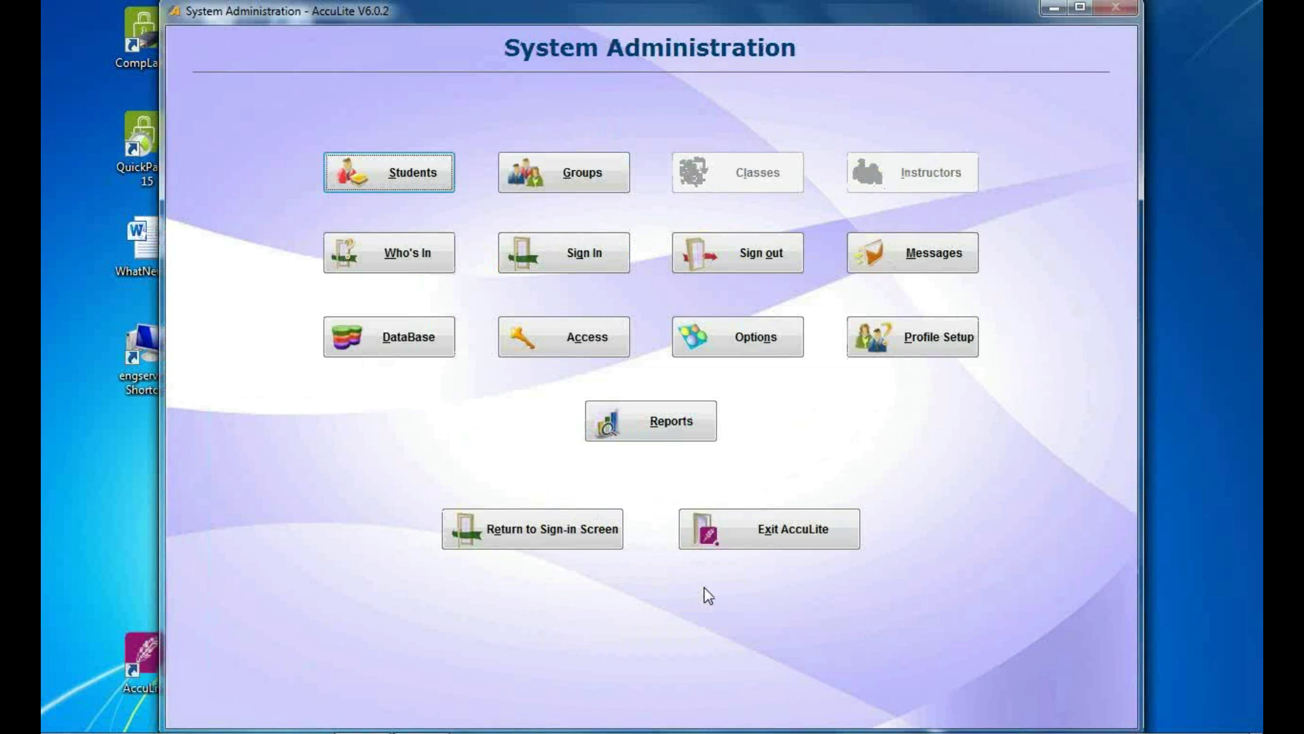
{"action": "left_click", "coordinate": [770, 339]}
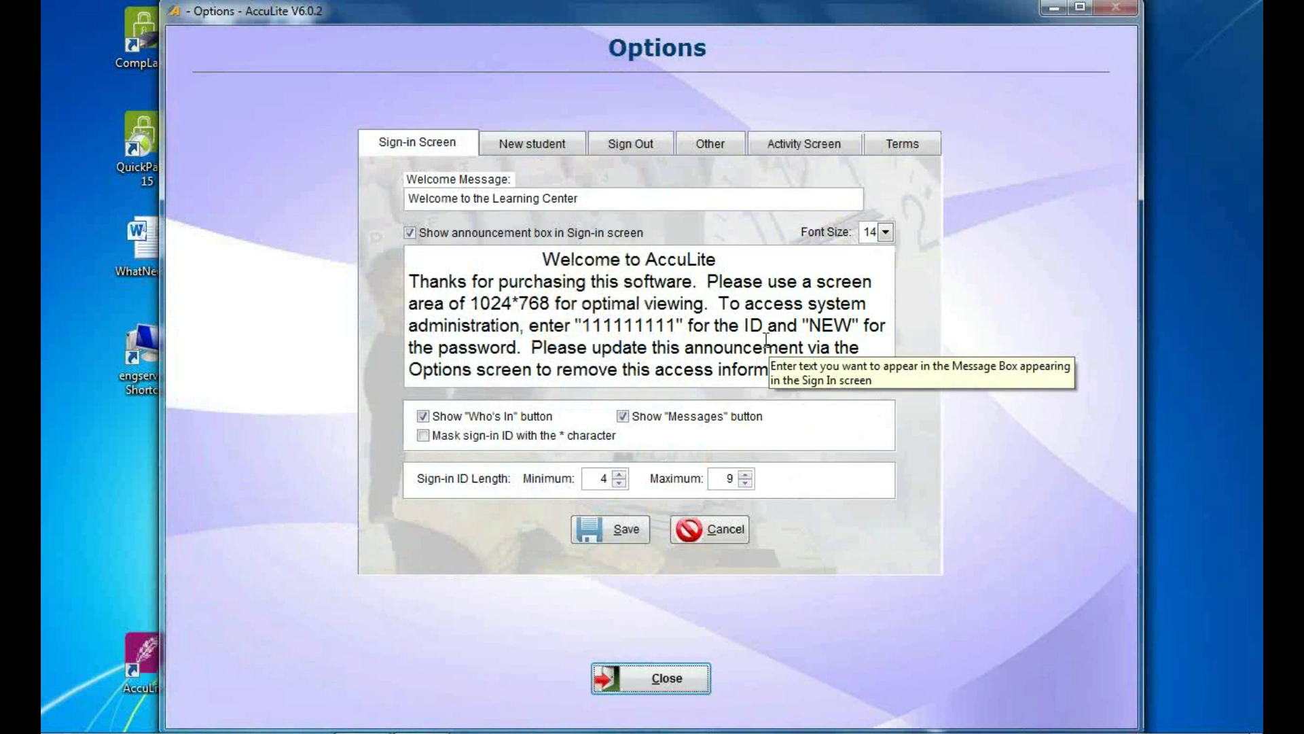
{"action": "left_click", "coordinate": [803, 148]}
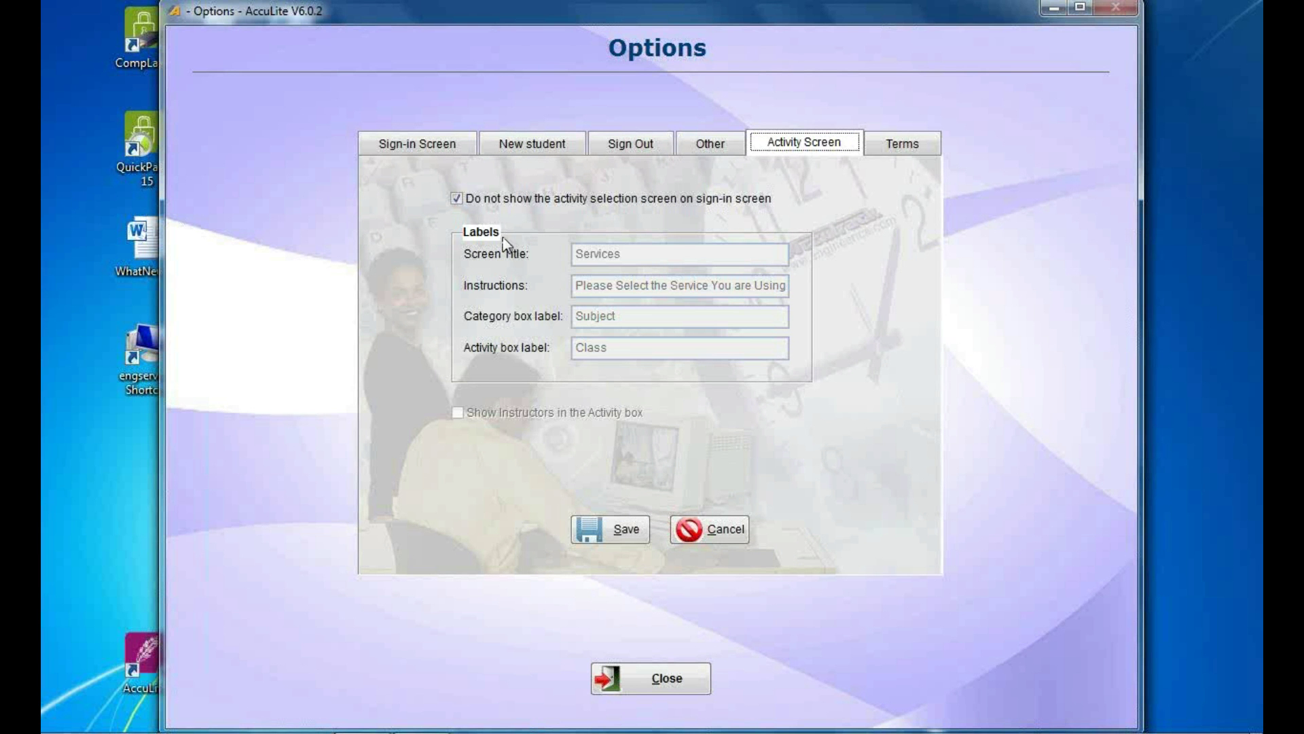
{"action": "left_click", "coordinate": [666, 680]}
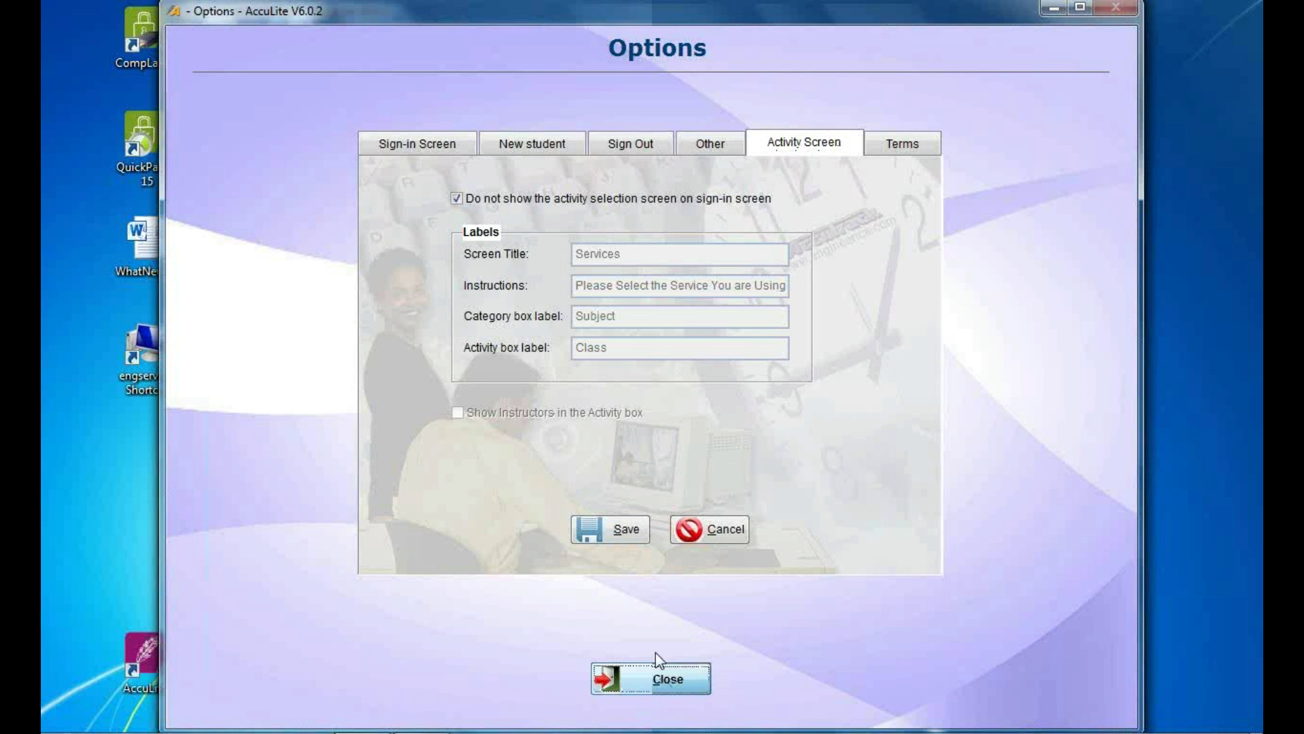
{"action": "left_click", "coordinate": [530, 540]}
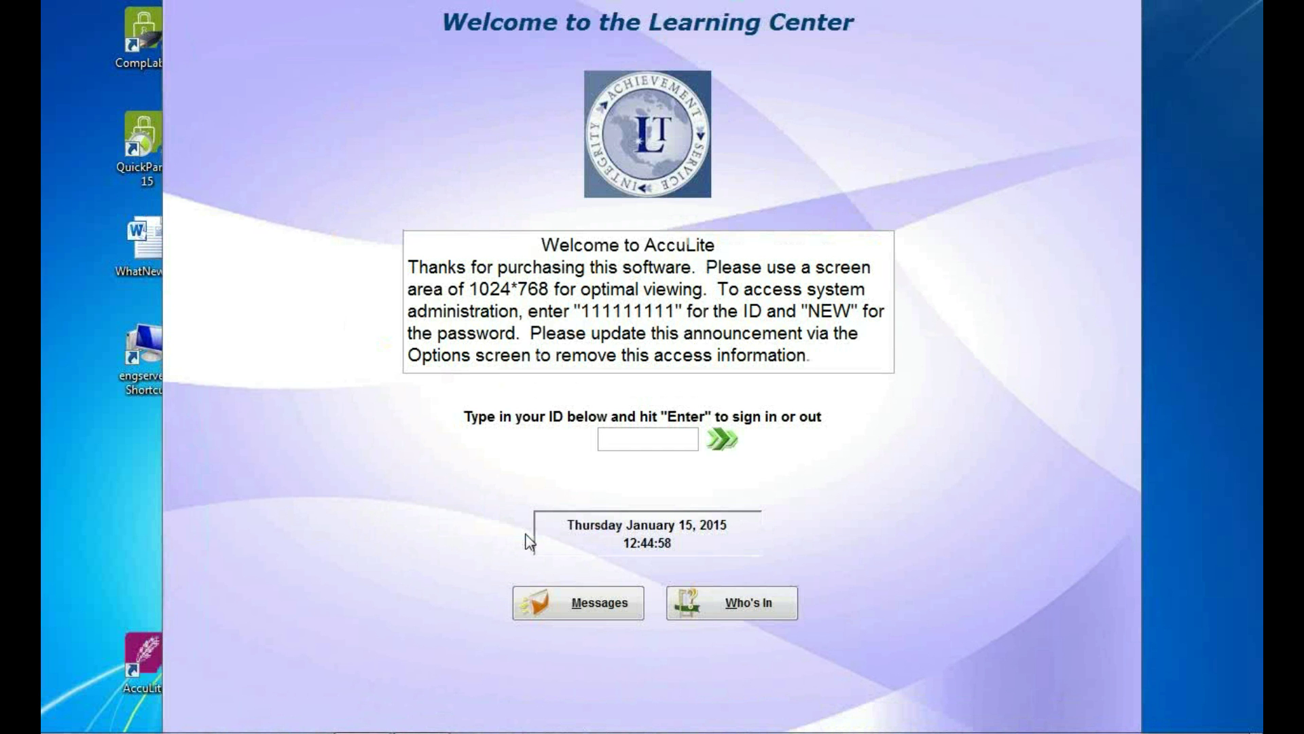
Sign two students in by entering their student IDs.
{"action": "type", "text": "444444444"}
{"action": "key", "text": "Return"}
{"action": "type", "text": "55555555"}
{"action": "key", "text": "Return"}
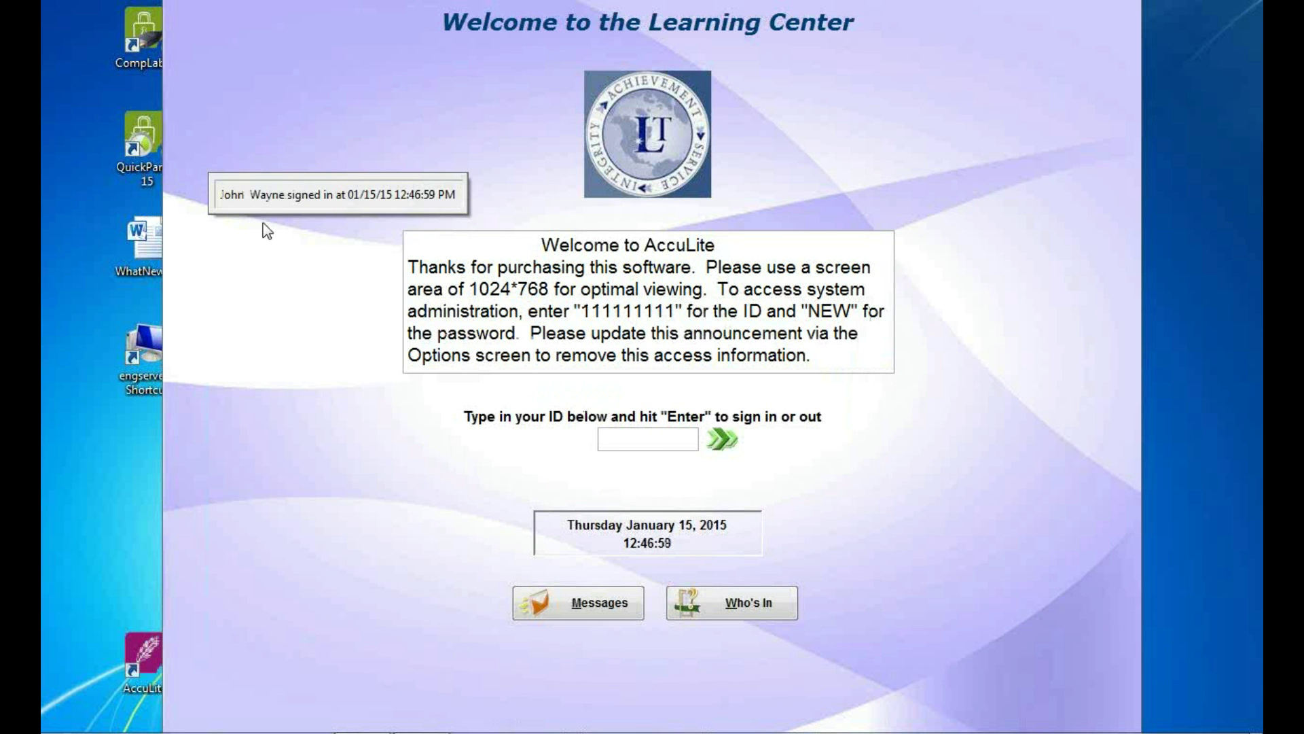
Sign two students out by entering their student IDs.
{"action": "type", "text": "666666666"}
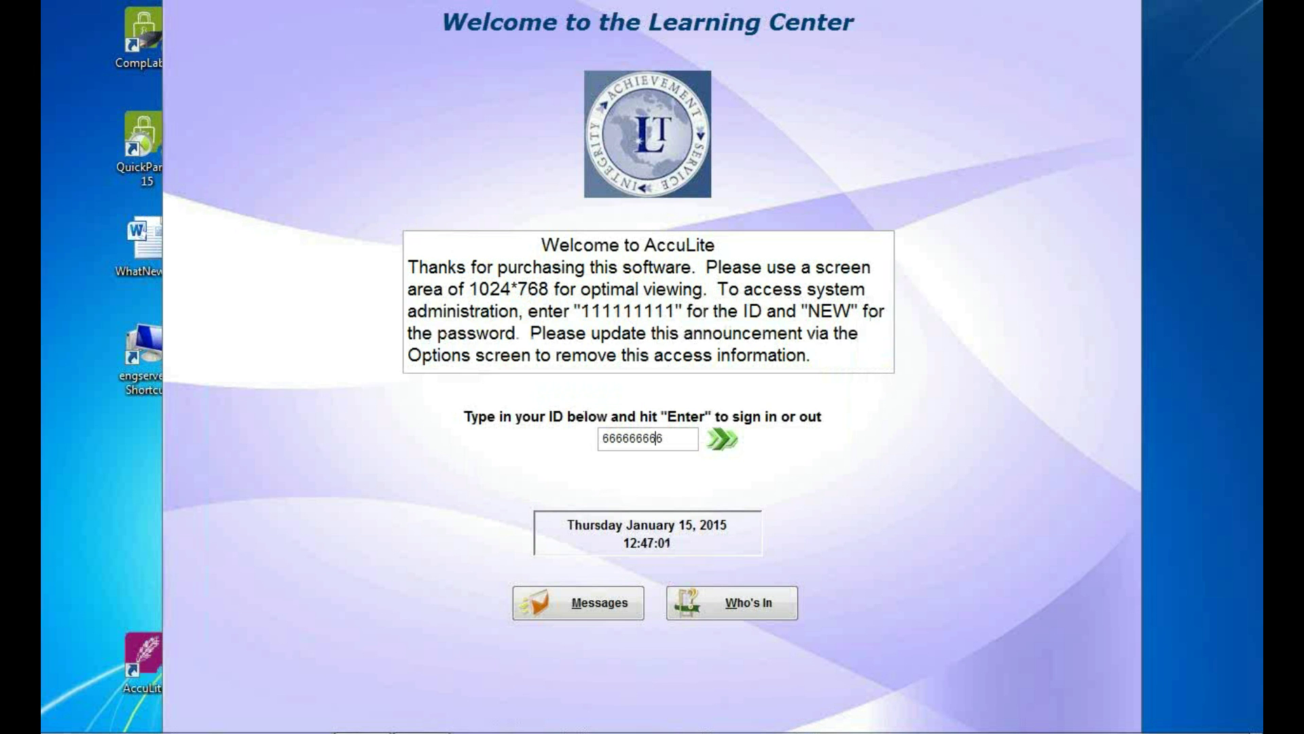
{"action": "key", "text": "Return"}
{"action": "type", "text": "444444"}
{"action": "key", "text": "Return"}
{"action": "left_click", "coordinate": [730, 615]}
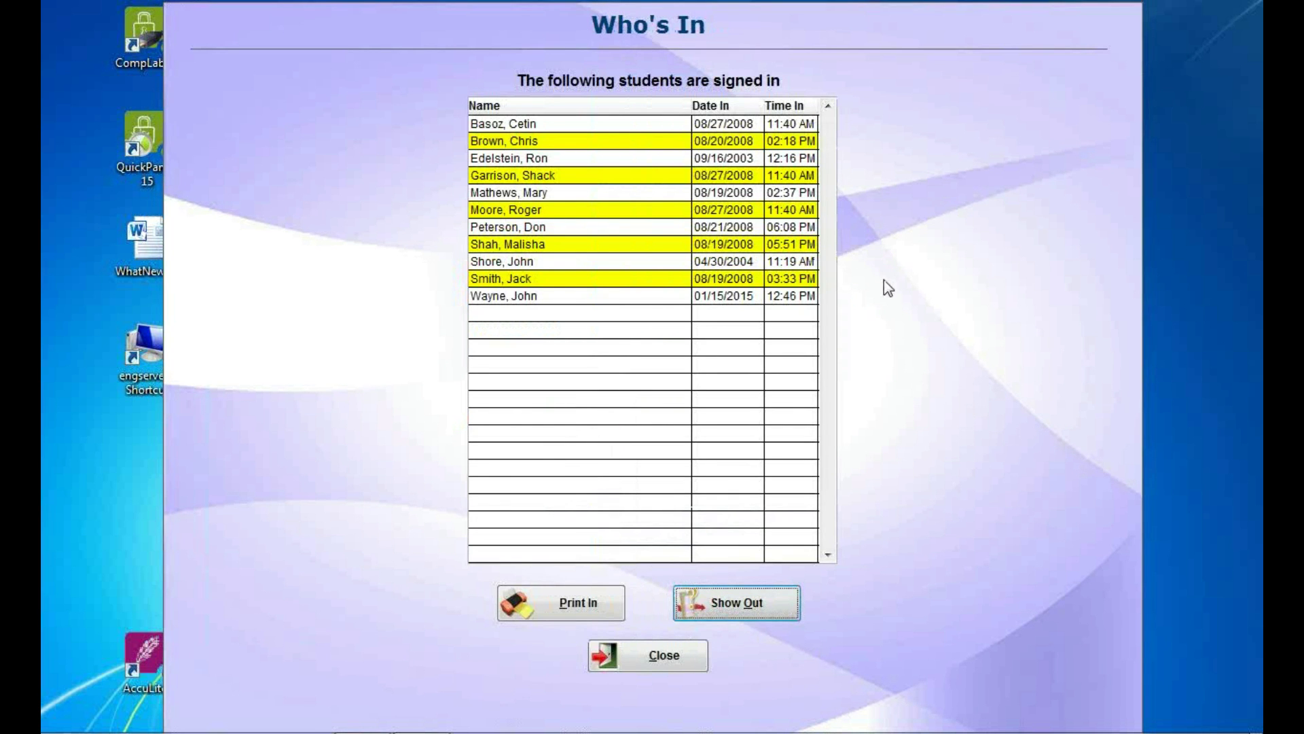
{"action": "left_click", "coordinate": [727, 601]}
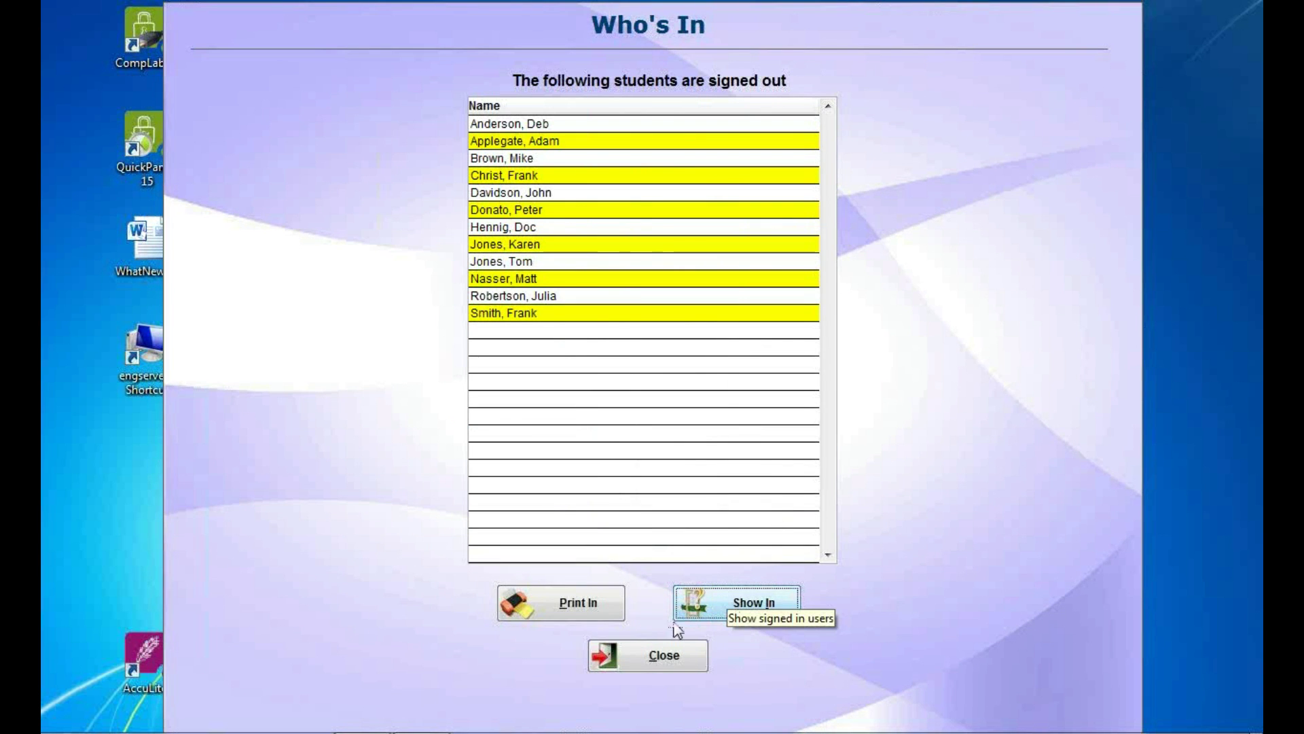
{"action": "left_click", "coordinate": [649, 659]}
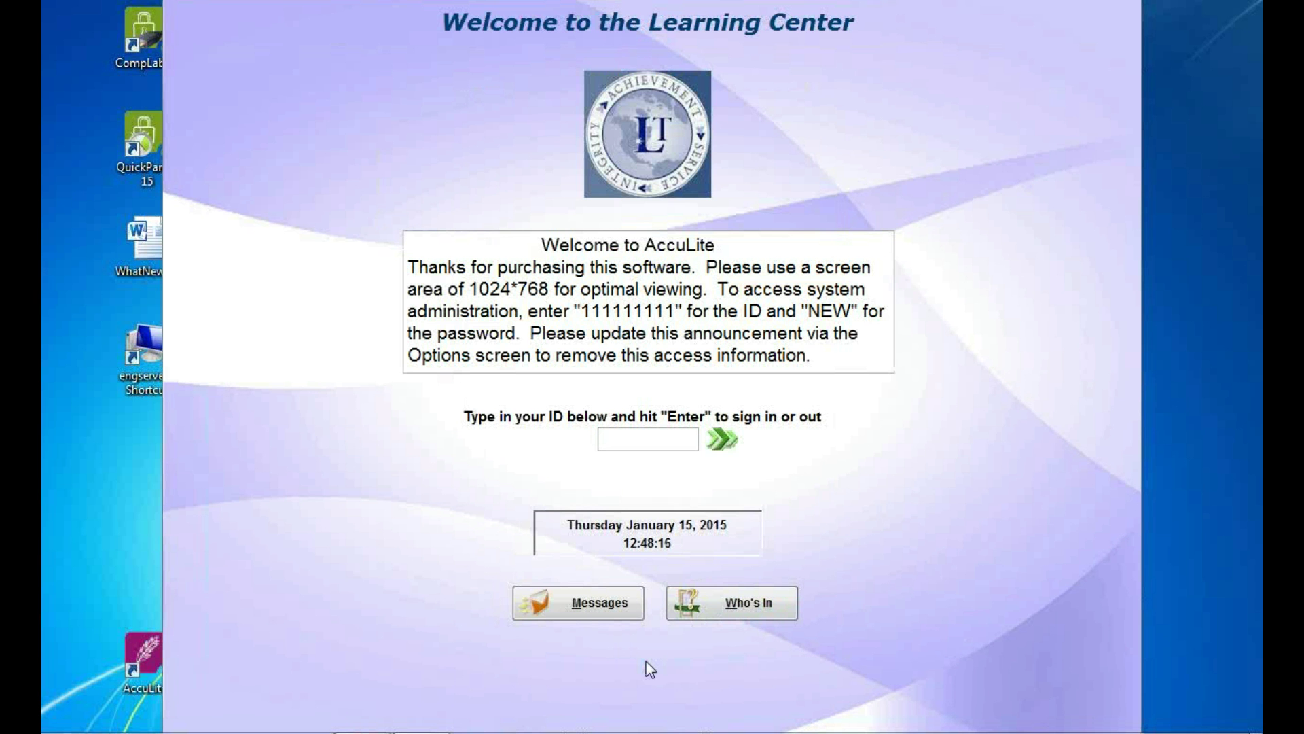
Log in with the administrator ID and password.
{"action": "type", "text": "111111111"}
{"action": "key", "text": "Return"}
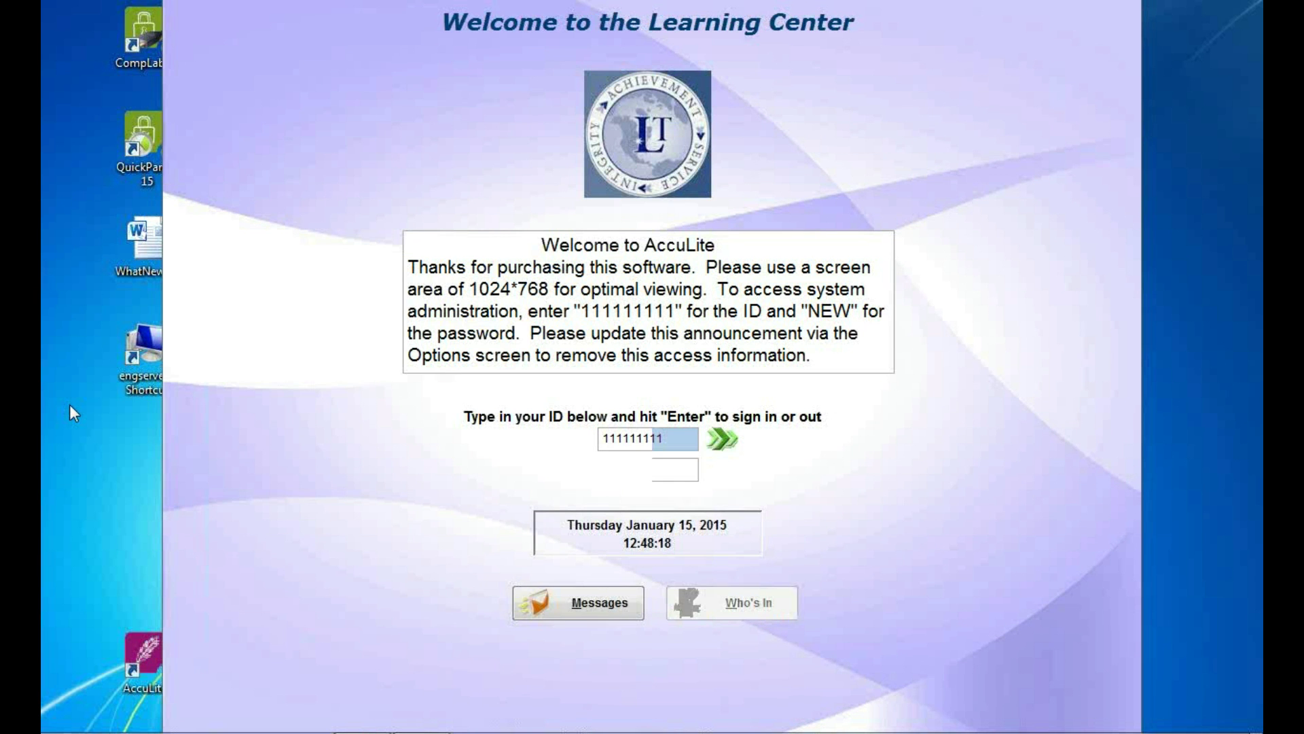
{"action": "type", "text": "NEW"}
{"action": "key", "text": "Return"}
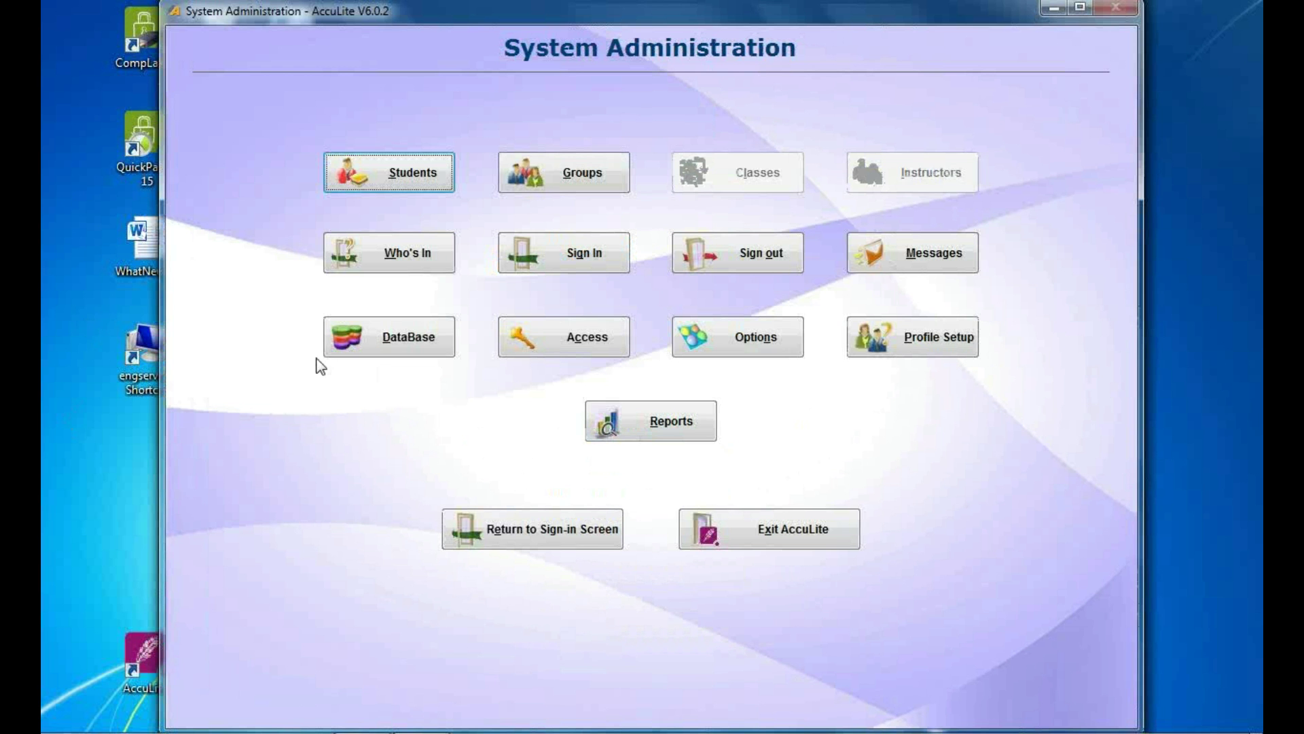
Uncheck 'Do not show the activity selection screen' in Options > Activity Screen, save, and return to sign-in.
{"action": "left_click", "coordinate": [762, 332]}
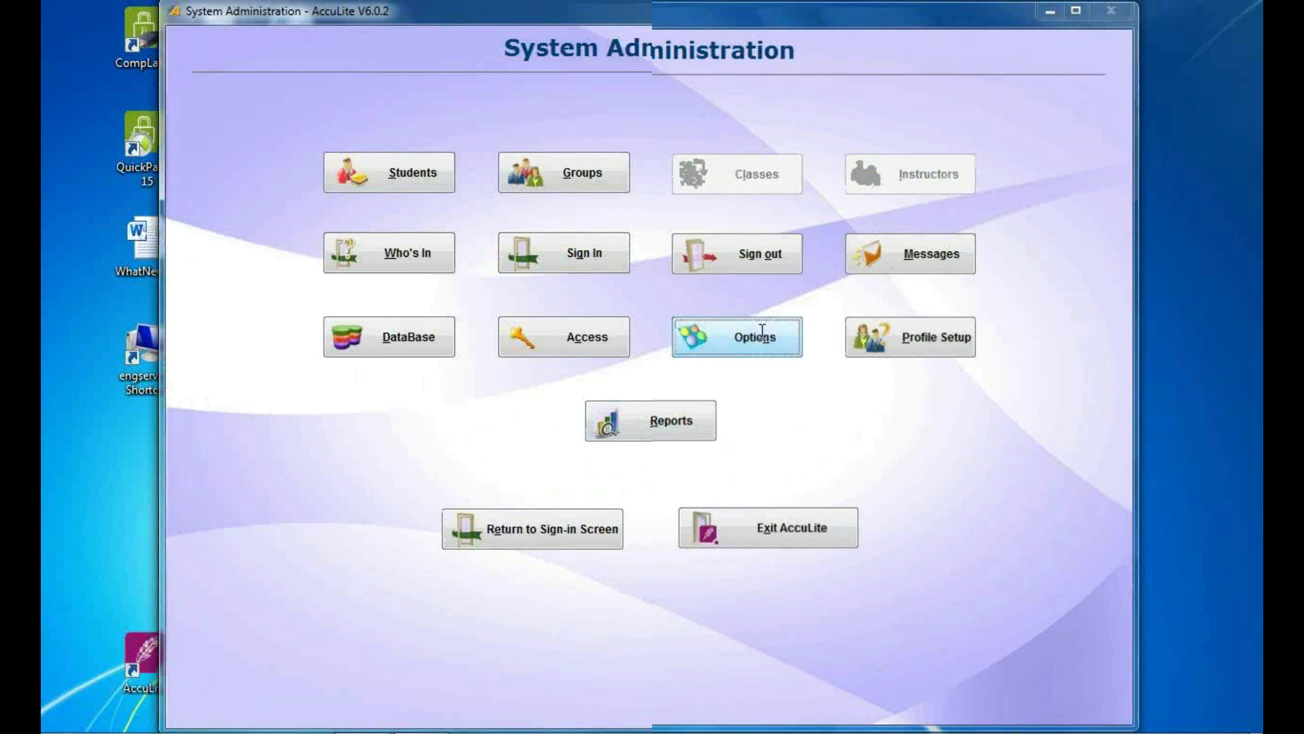
{"action": "left_click", "coordinate": [801, 151]}
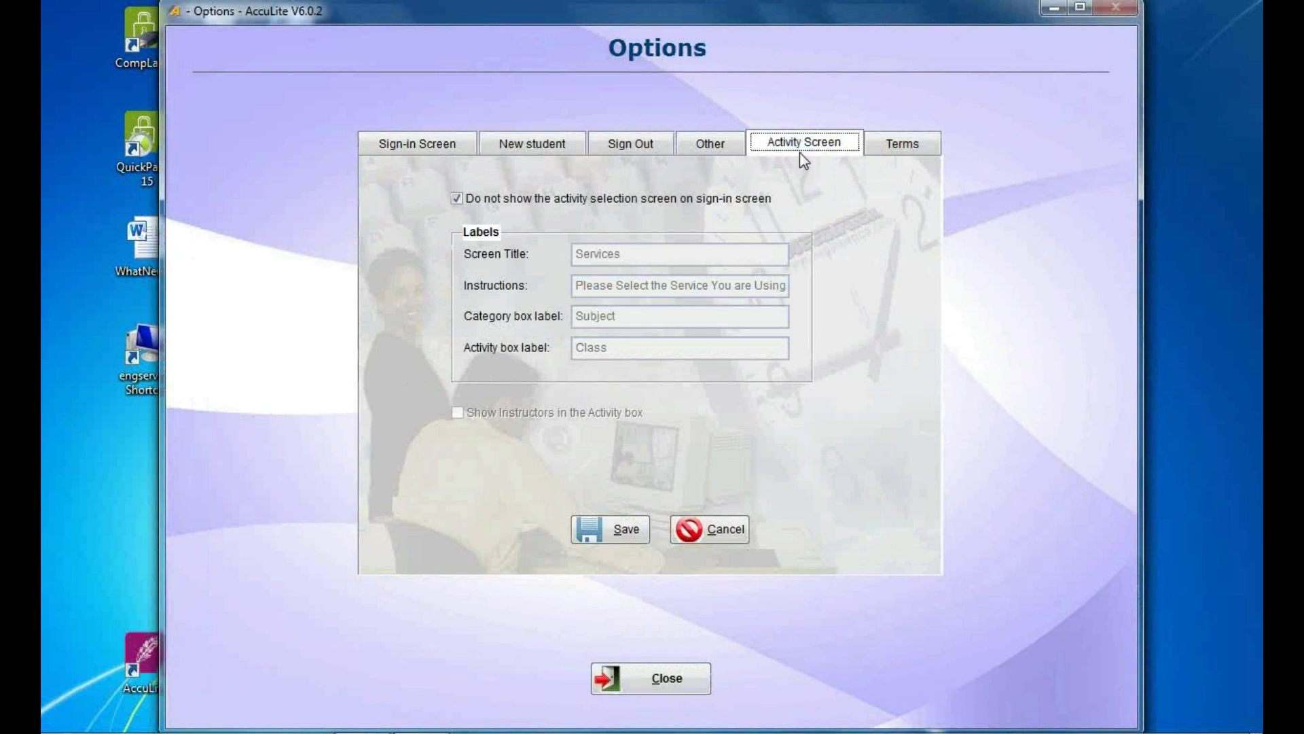
{"action": "left_click", "coordinate": [540, 201]}
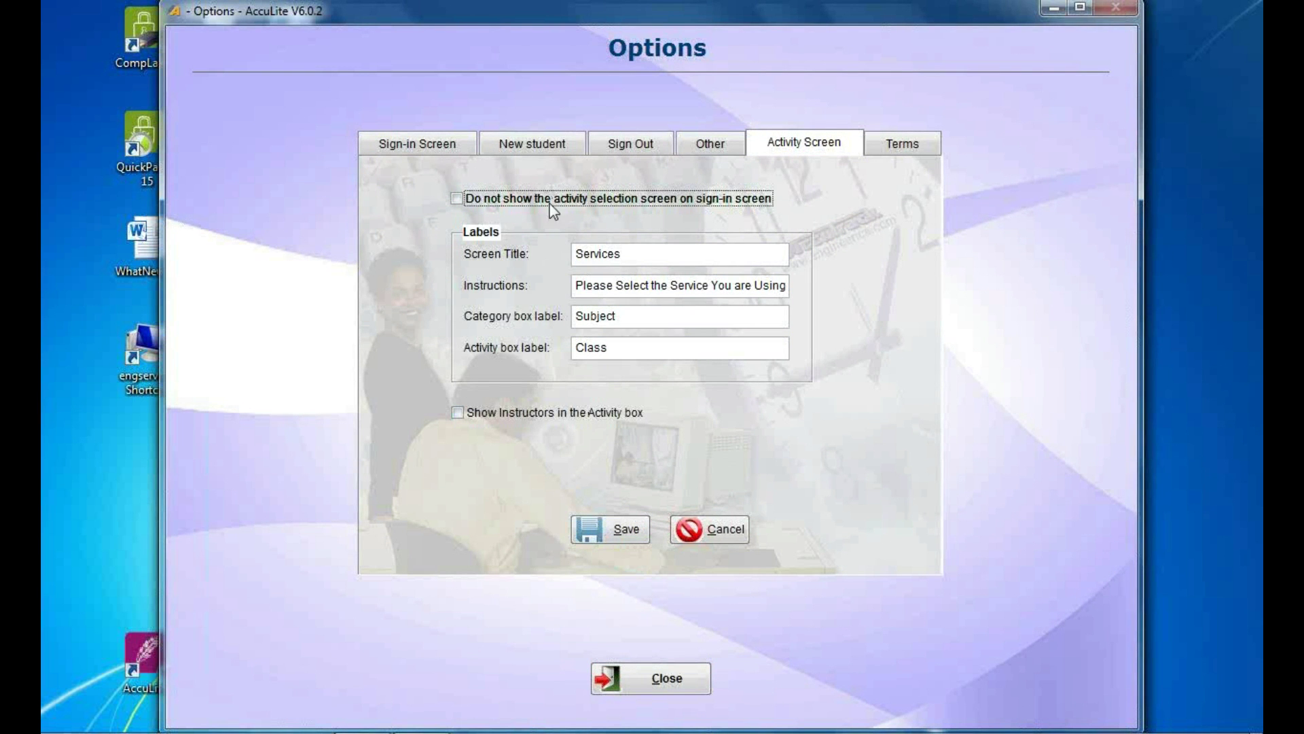
{"action": "left_click", "coordinate": [621, 534]}
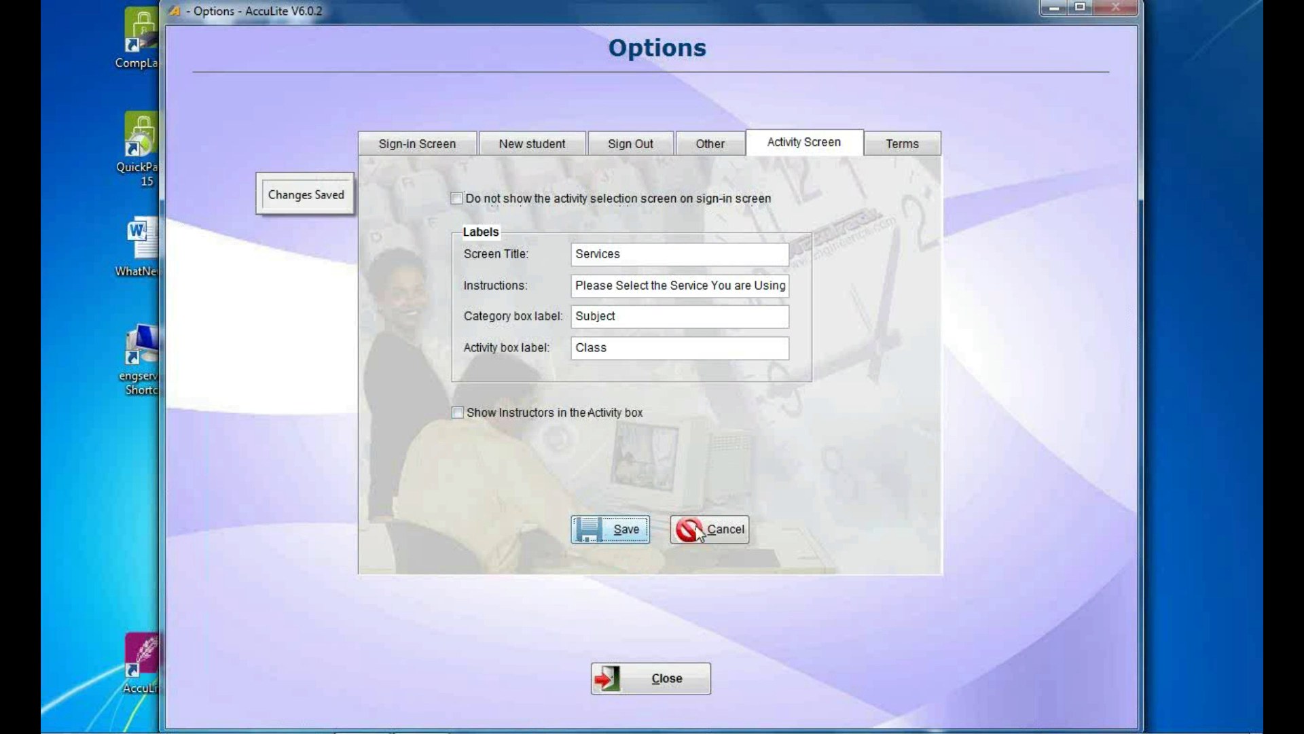
{"action": "left_click", "coordinate": [654, 677]}
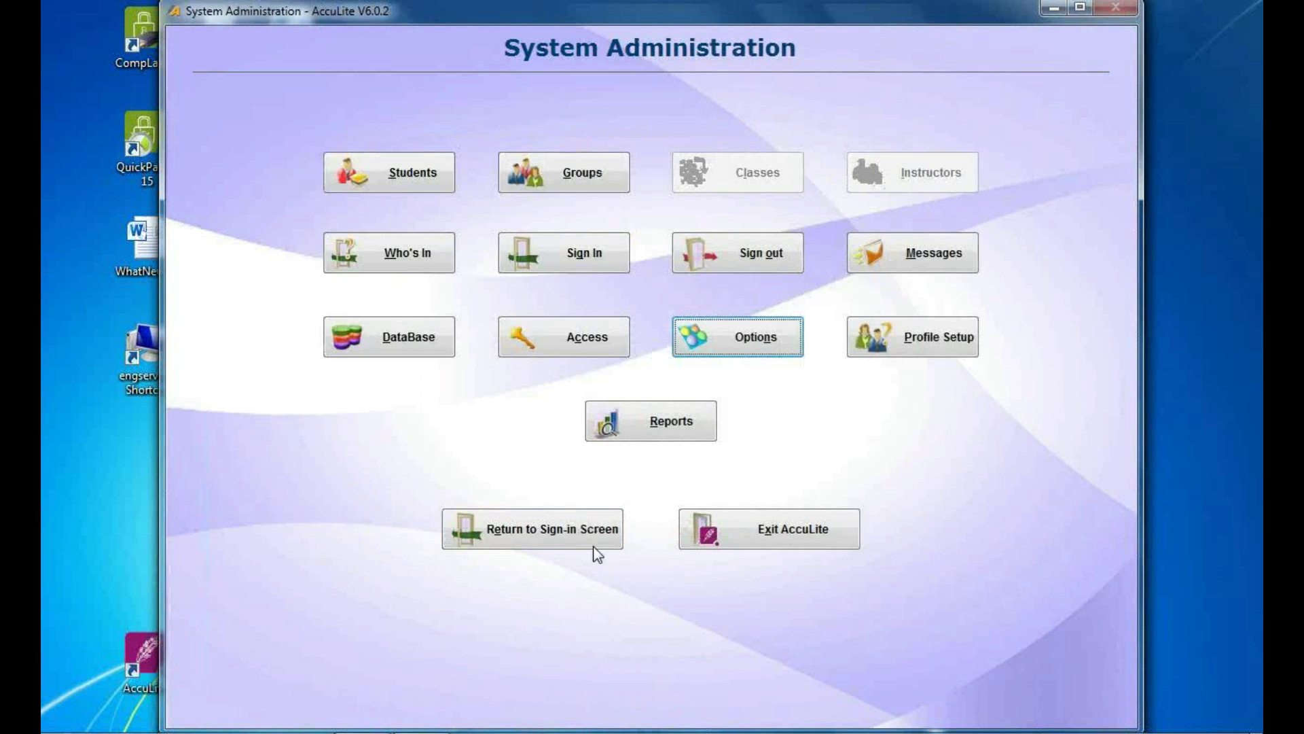
{"action": "left_click", "coordinate": [572, 523]}
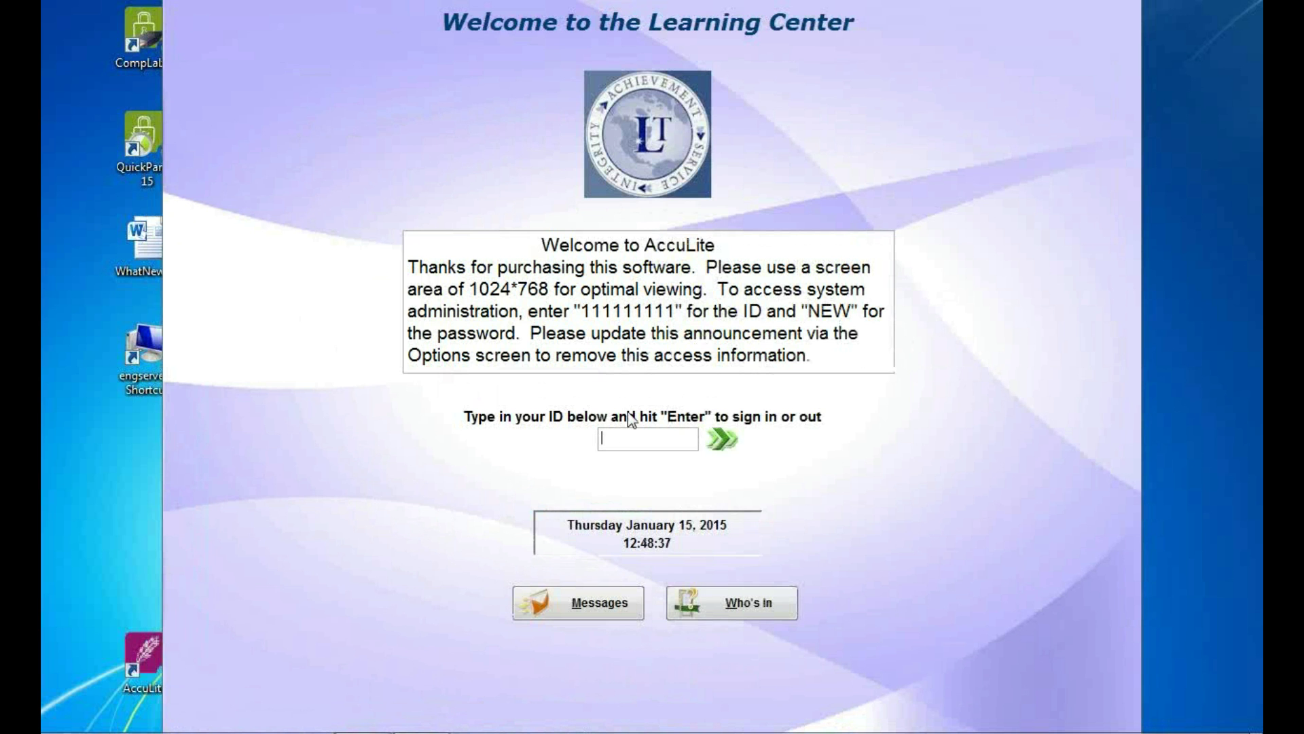
Enter the first student's ID and browse the English, Computer Use and Biology class lists.
{"action": "type", "text": "444444444"}
{"action": "key", "text": "Return"}
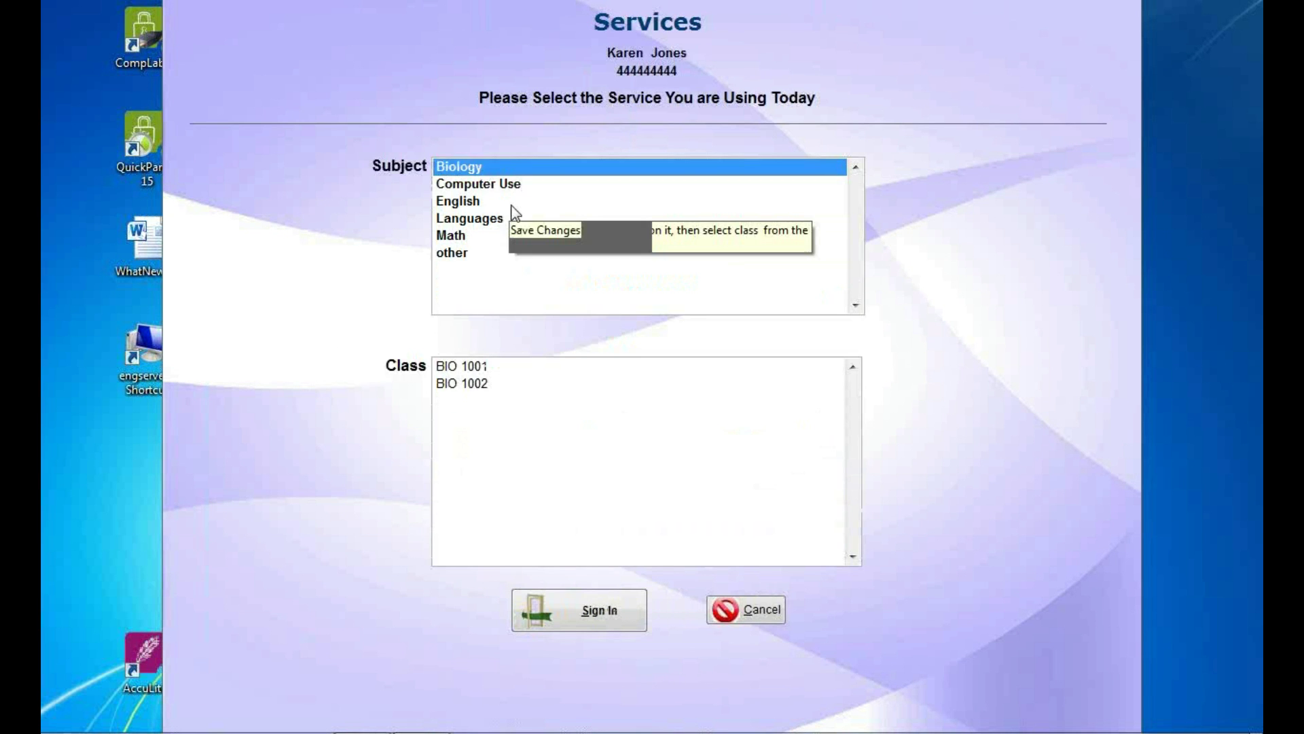
{"action": "left_click", "coordinate": [451, 201]}
{"action": "left_click", "coordinate": [475, 400]}
{"action": "left_click", "coordinate": [478, 416]}
{"action": "left_click", "coordinate": [479, 399]}
{"action": "left_click", "coordinate": [477, 384]}
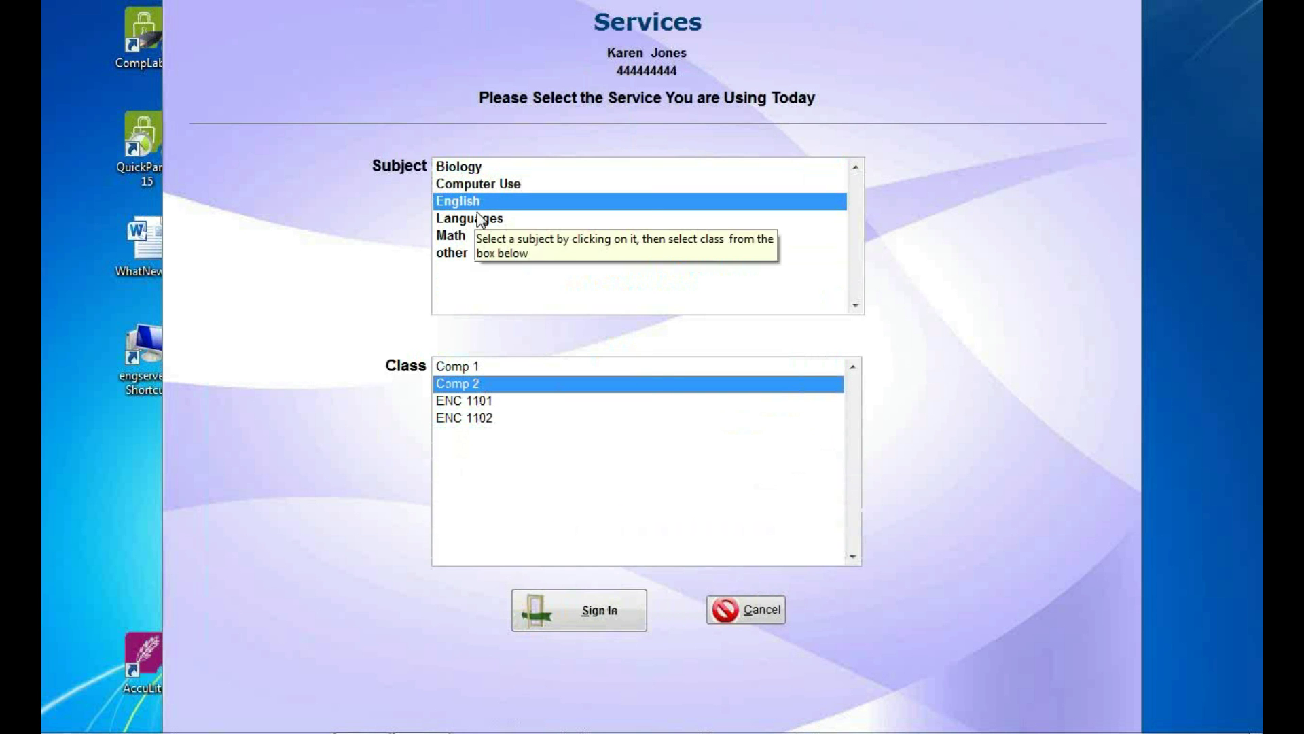
{"action": "left_click", "coordinate": [474, 184]}
{"action": "key", "text": "Up"}
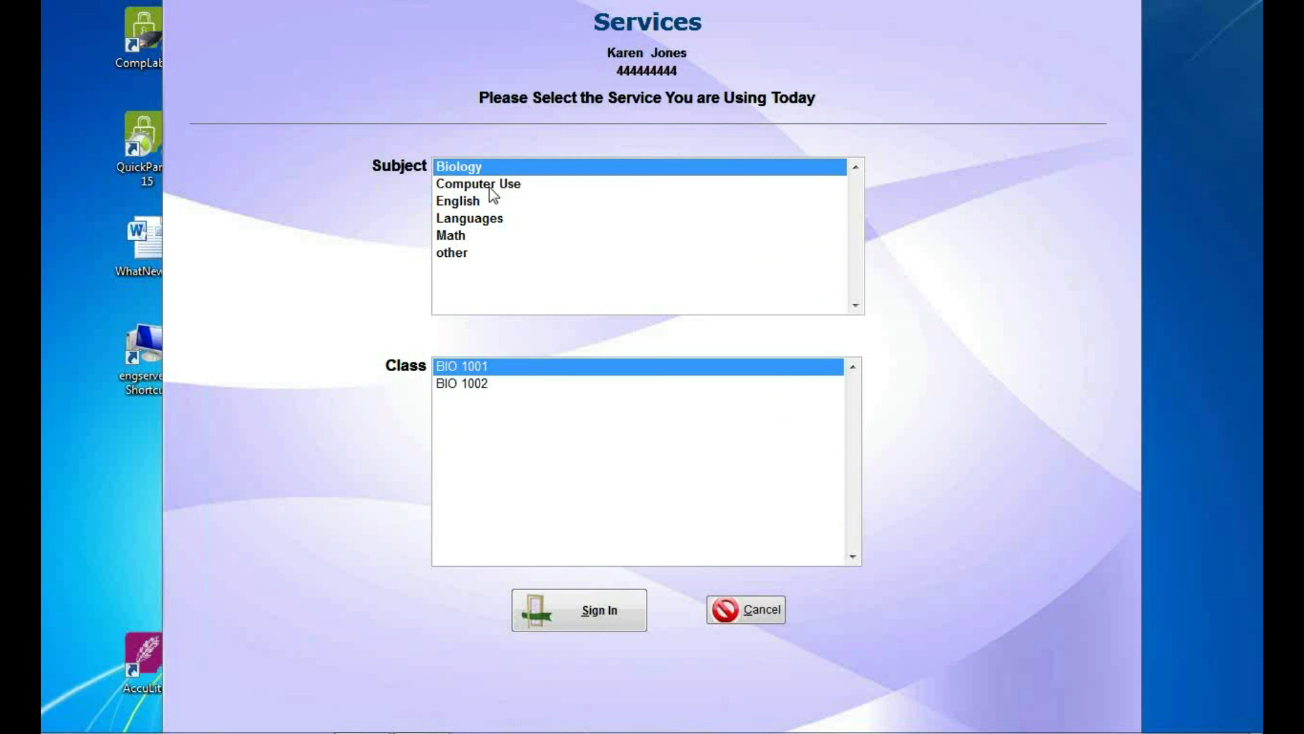
{"action": "left_click", "coordinate": [490, 191]}
{"action": "left_click", "coordinate": [481, 167]}
{"action": "left_click", "coordinate": [523, 385]}
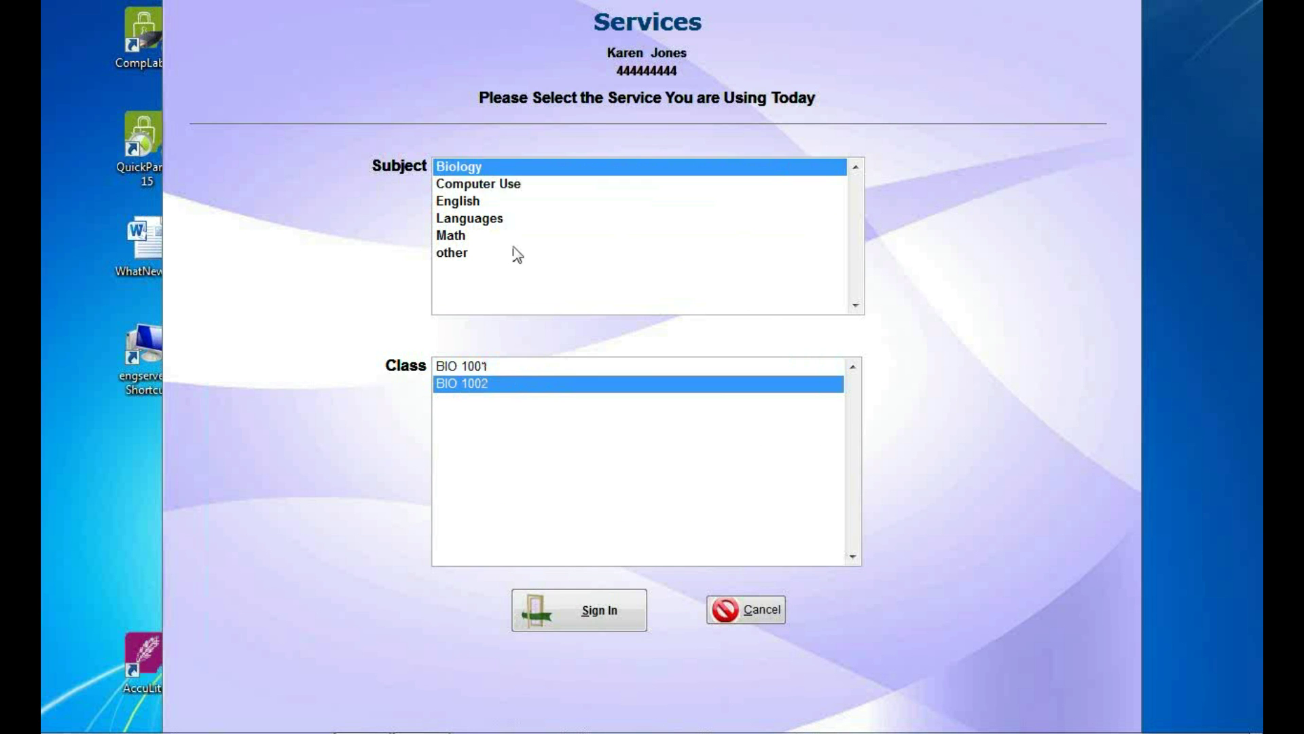
Choose English > ENC 1101 and complete the first student's sign-in.
{"action": "left_click", "coordinate": [506, 189]}
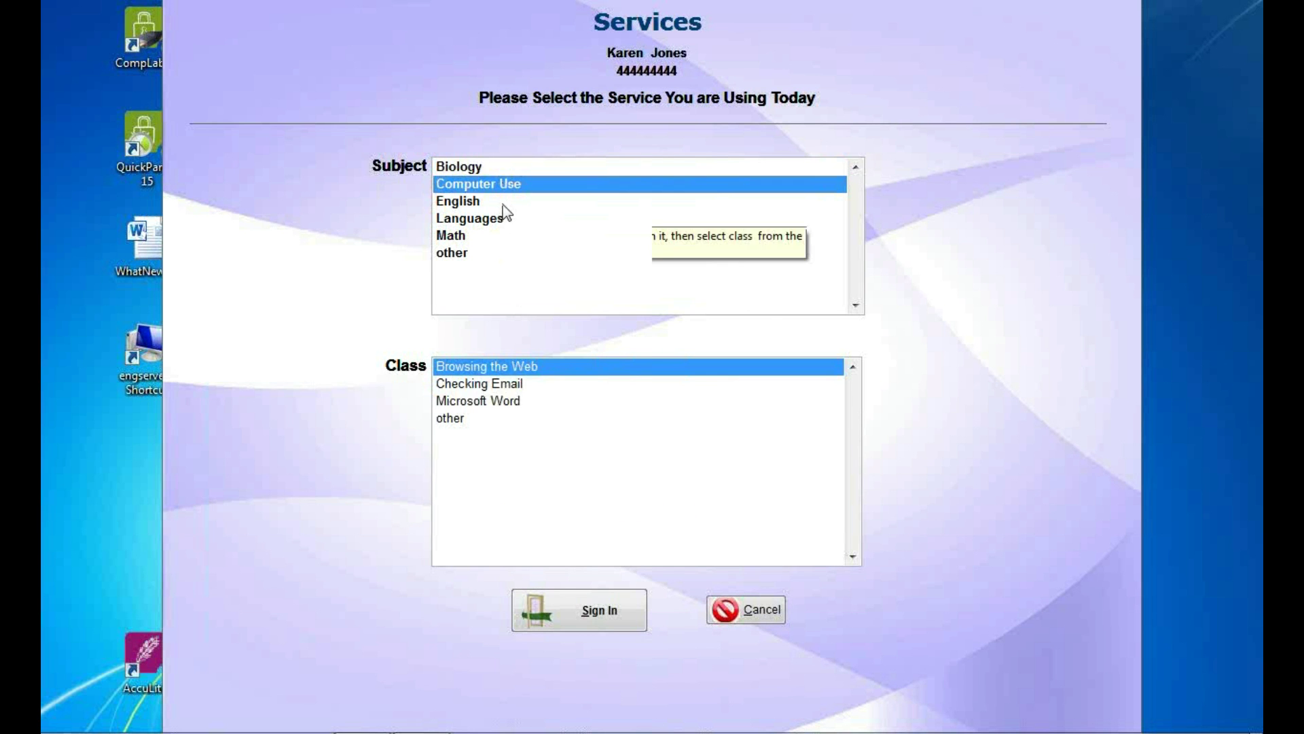
{"action": "left_click", "coordinate": [506, 204]}
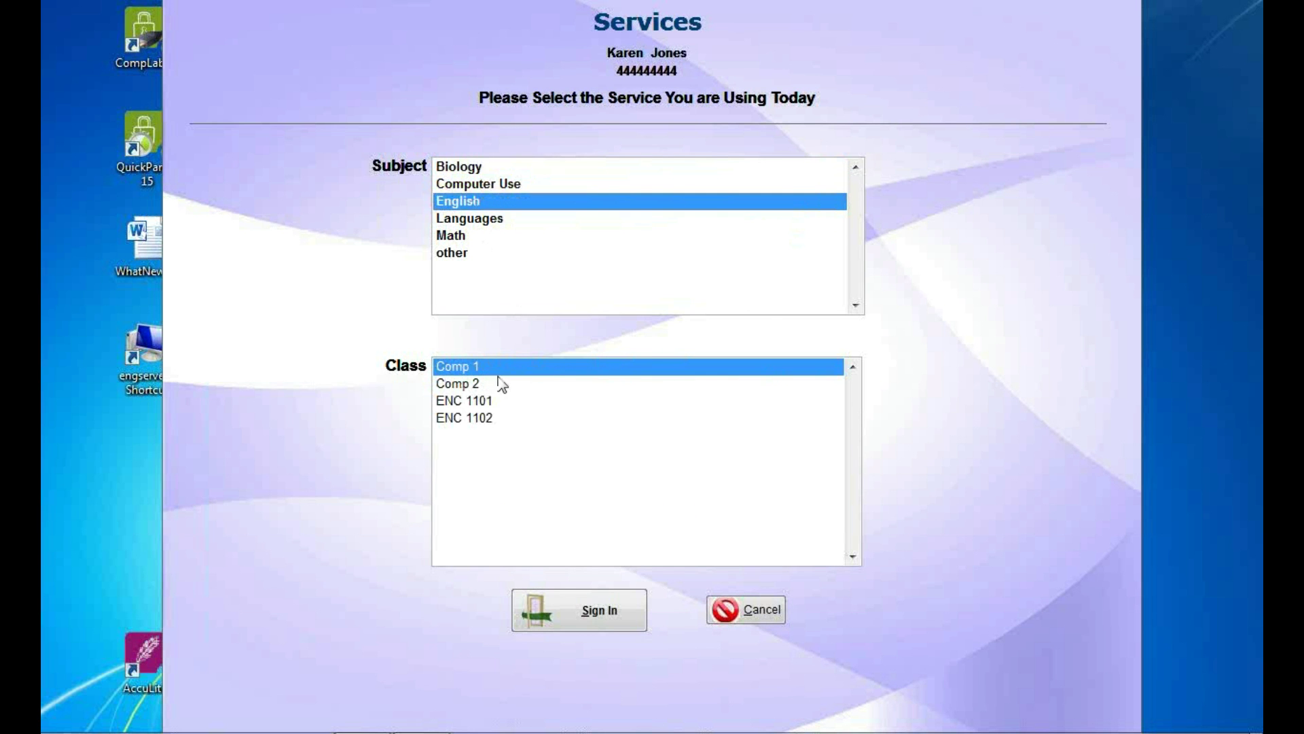
{"action": "left_click", "coordinate": [498, 382]}
{"action": "left_click", "coordinate": [503, 400]}
{"action": "left_click", "coordinate": [513, 419]}
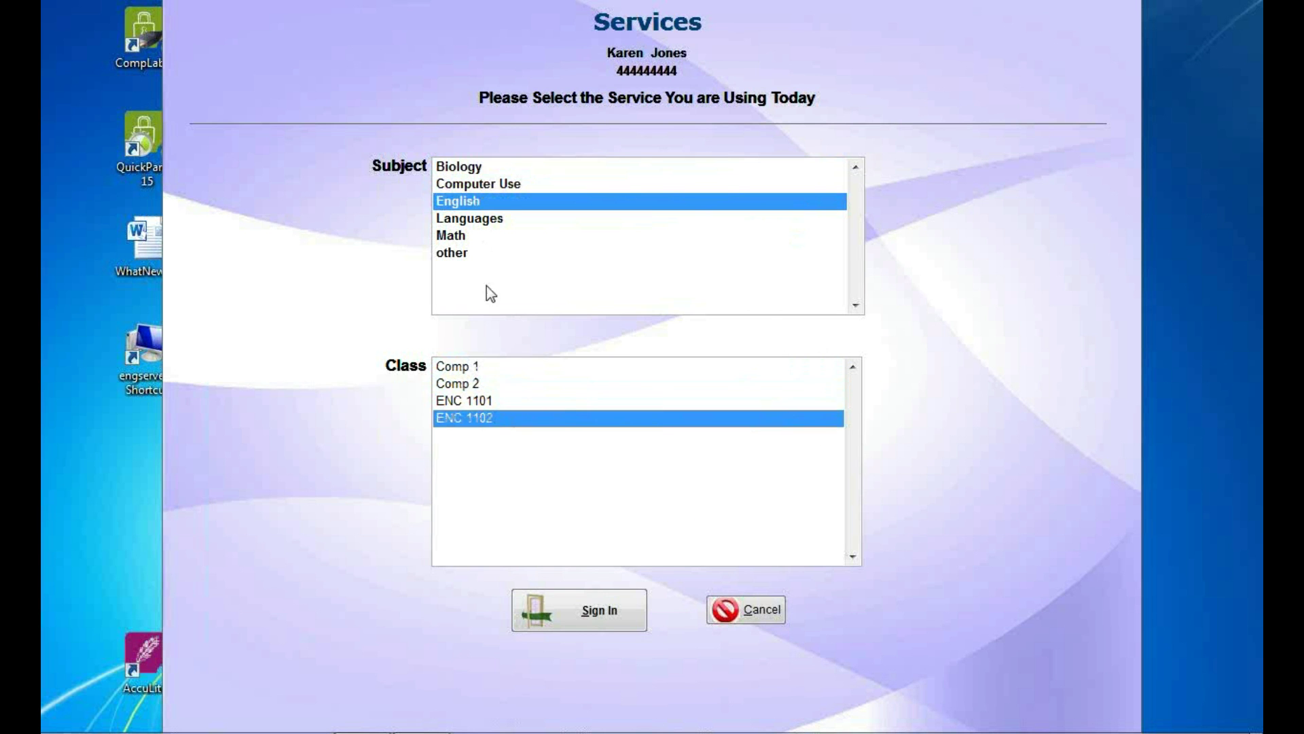
{"action": "left_click", "coordinate": [530, 405]}
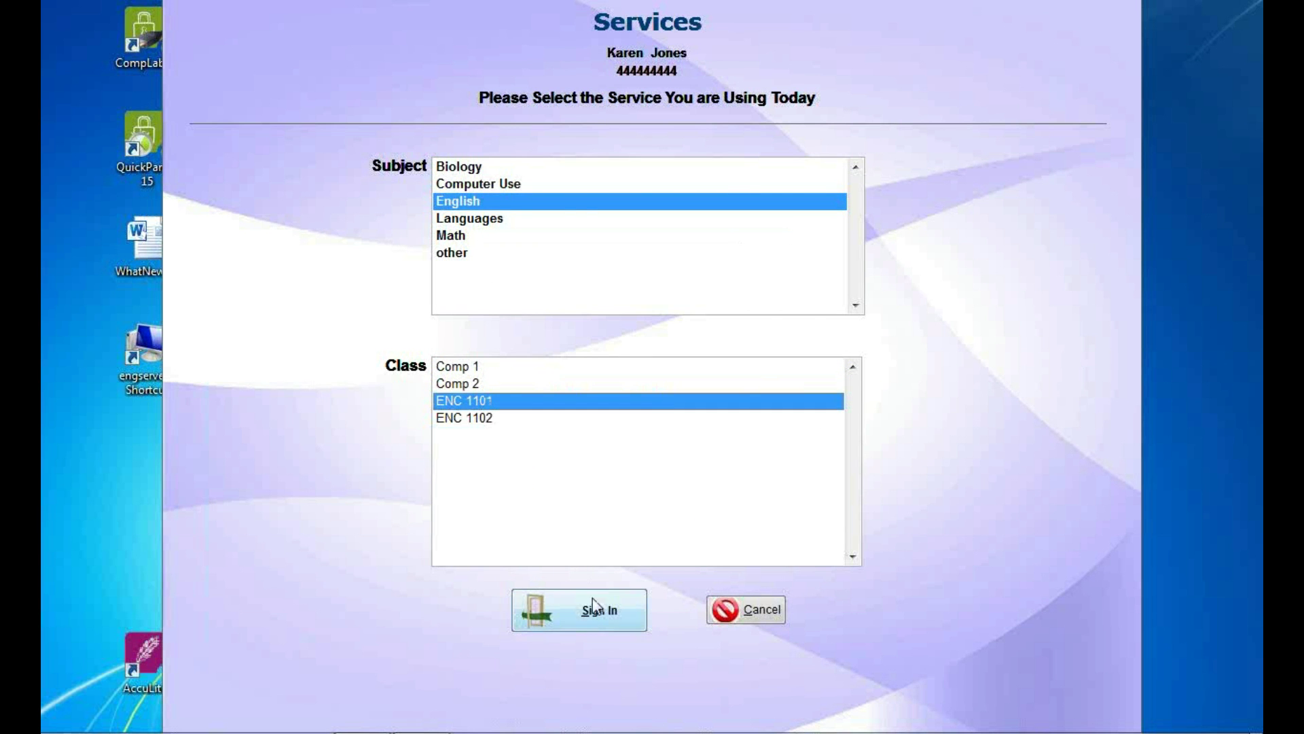
{"action": "left_click", "coordinate": [583, 606]}
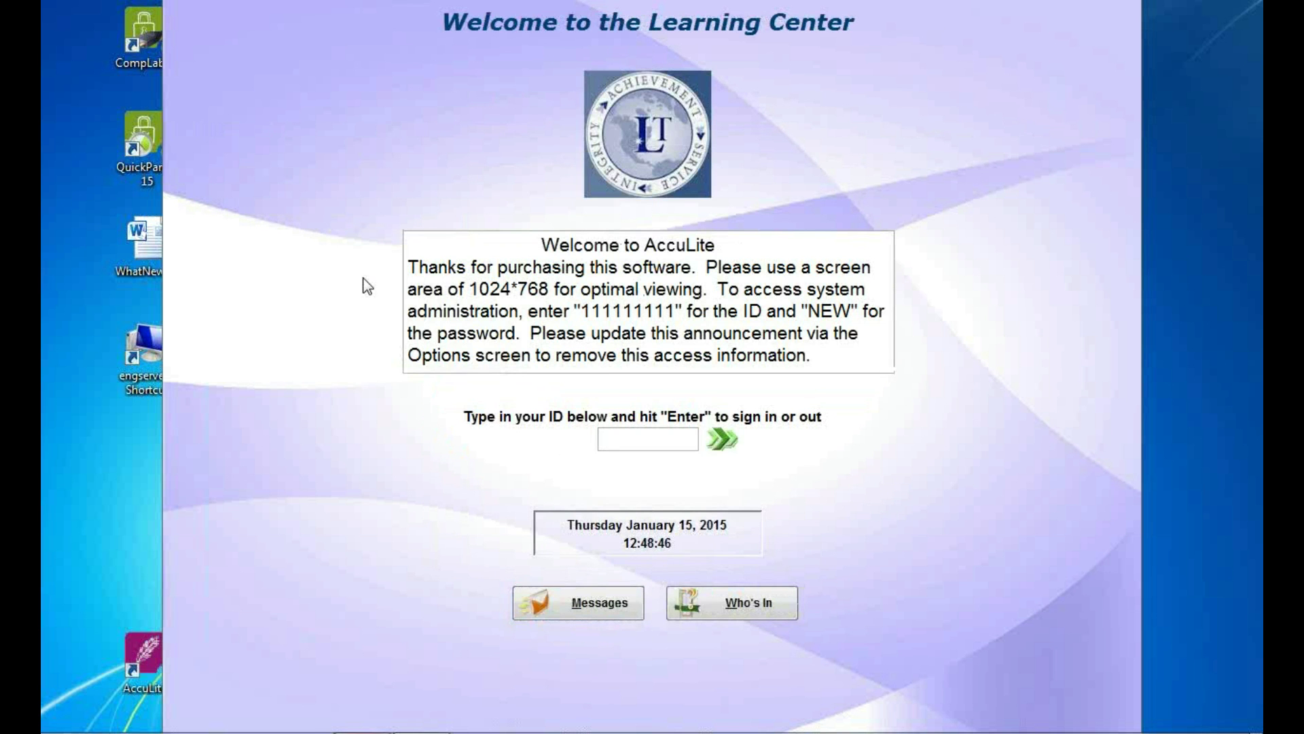
Sign in the second student under Math > Calculus 2.
{"action": "type", "text": "555555555"}
{"action": "key", "text": "Return"}
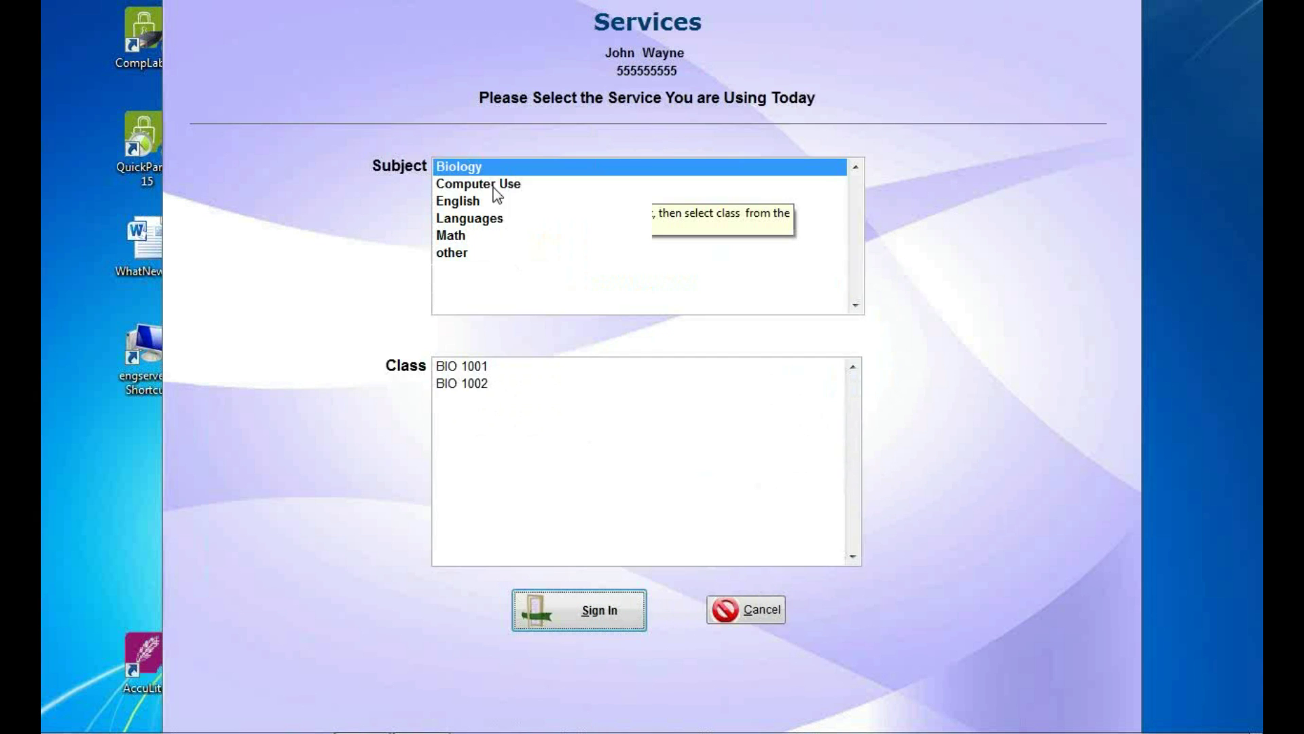
{"action": "left_click", "coordinate": [504, 236]}
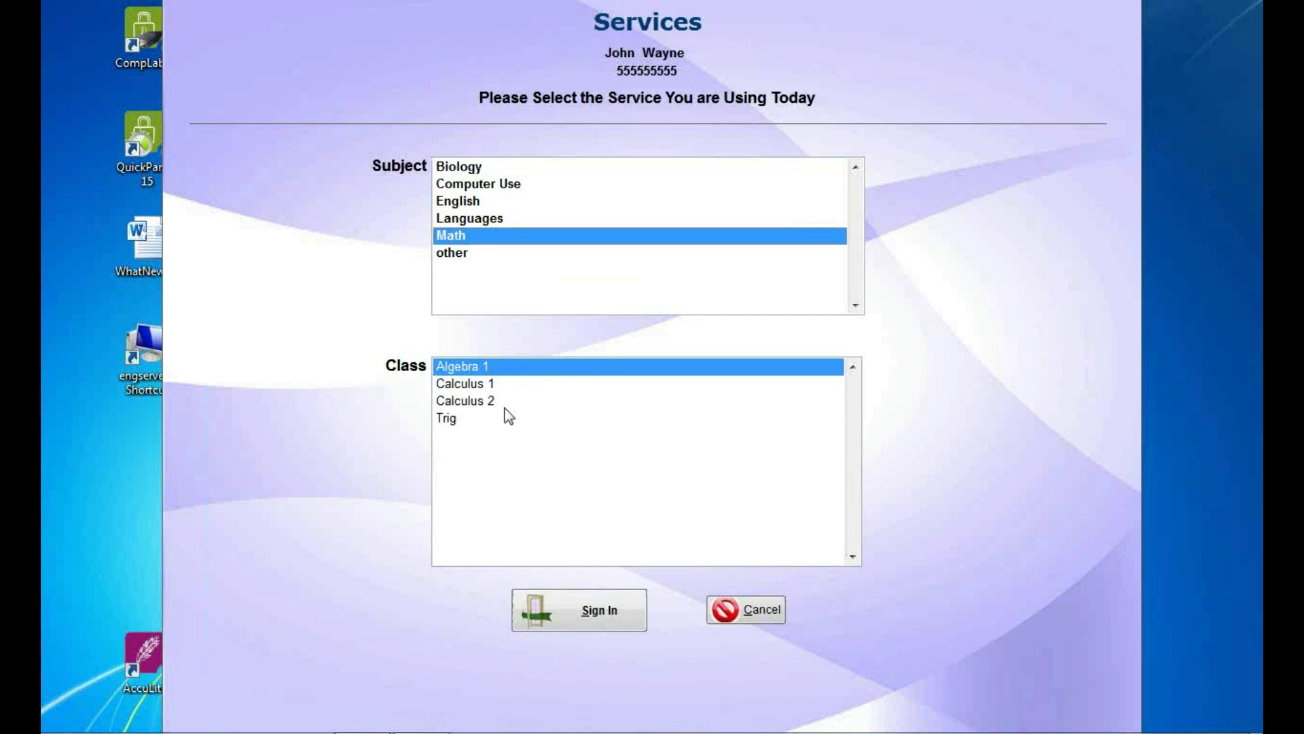
{"action": "left_click", "coordinate": [506, 402]}
{"action": "left_click", "coordinate": [579, 608]}
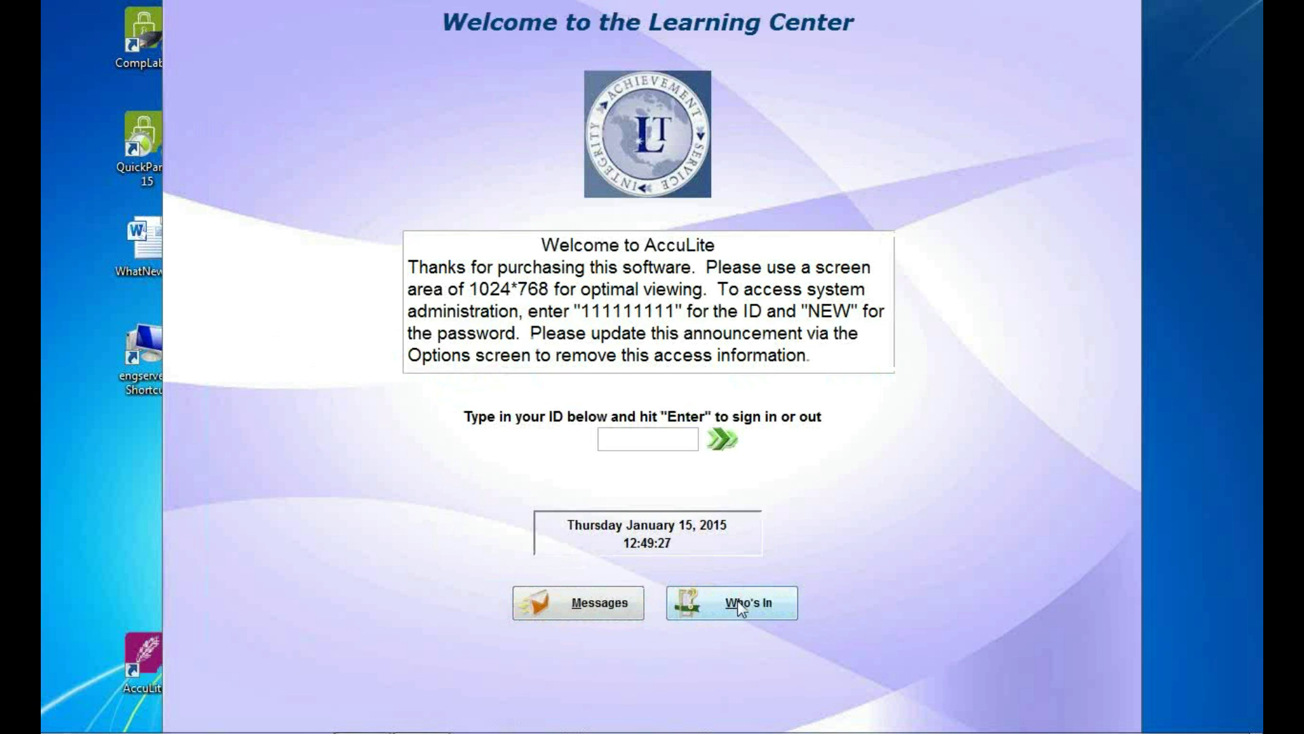
Check the Who's In list, then log in with the administrator ID and password.
{"action": "left_click", "coordinate": [693, 615]}
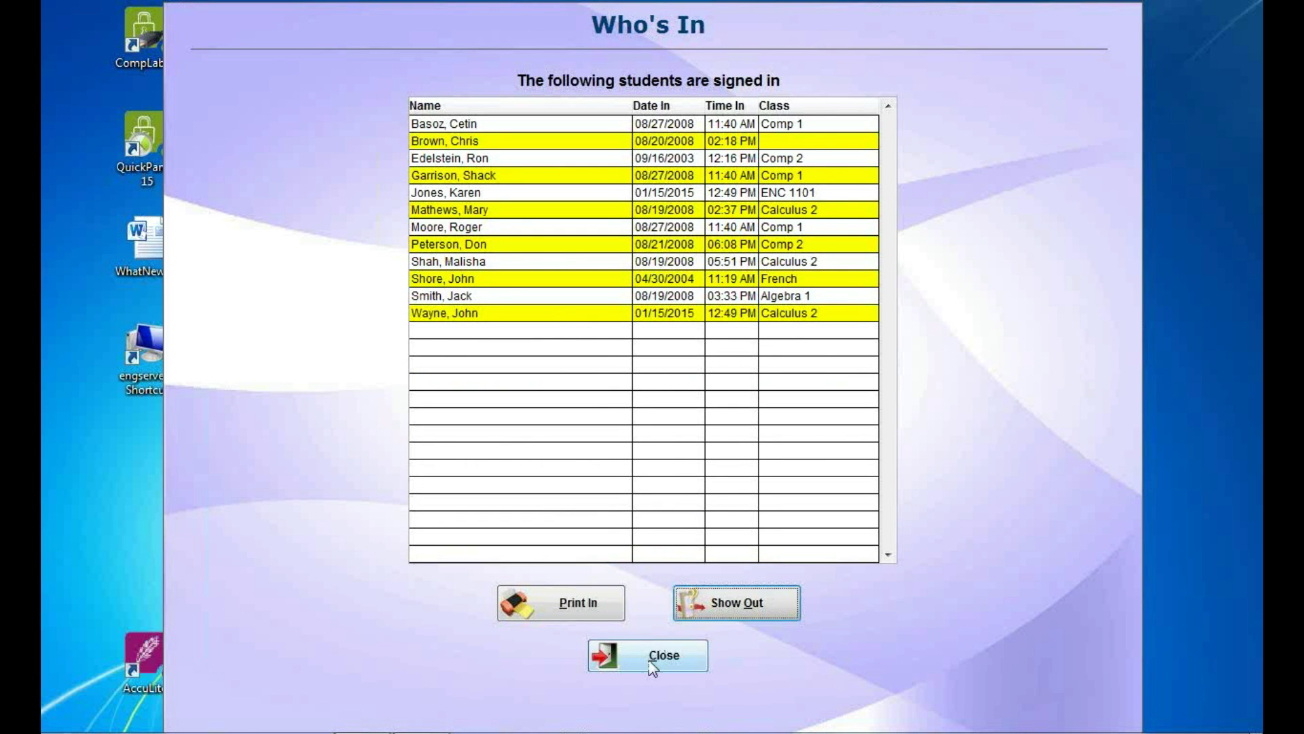
{"action": "left_click", "coordinate": [648, 663]}
{"action": "type", "text": "111111111"}
{"action": "key", "text": "Return"}
{"action": "type", "text": "NEW"}
{"action": "key", "text": "Return"}
{"action": "left_click", "coordinate": [749, 339]}
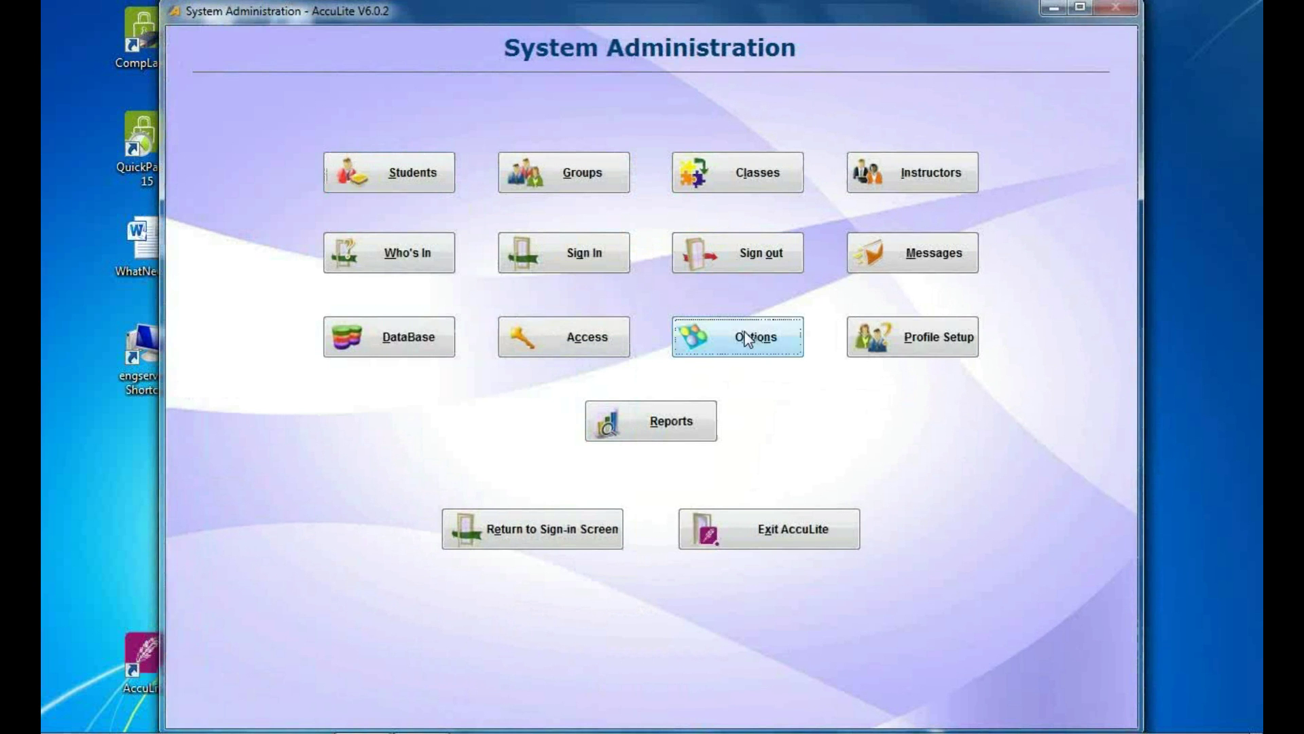
{"action": "left_click", "coordinate": [804, 143]}
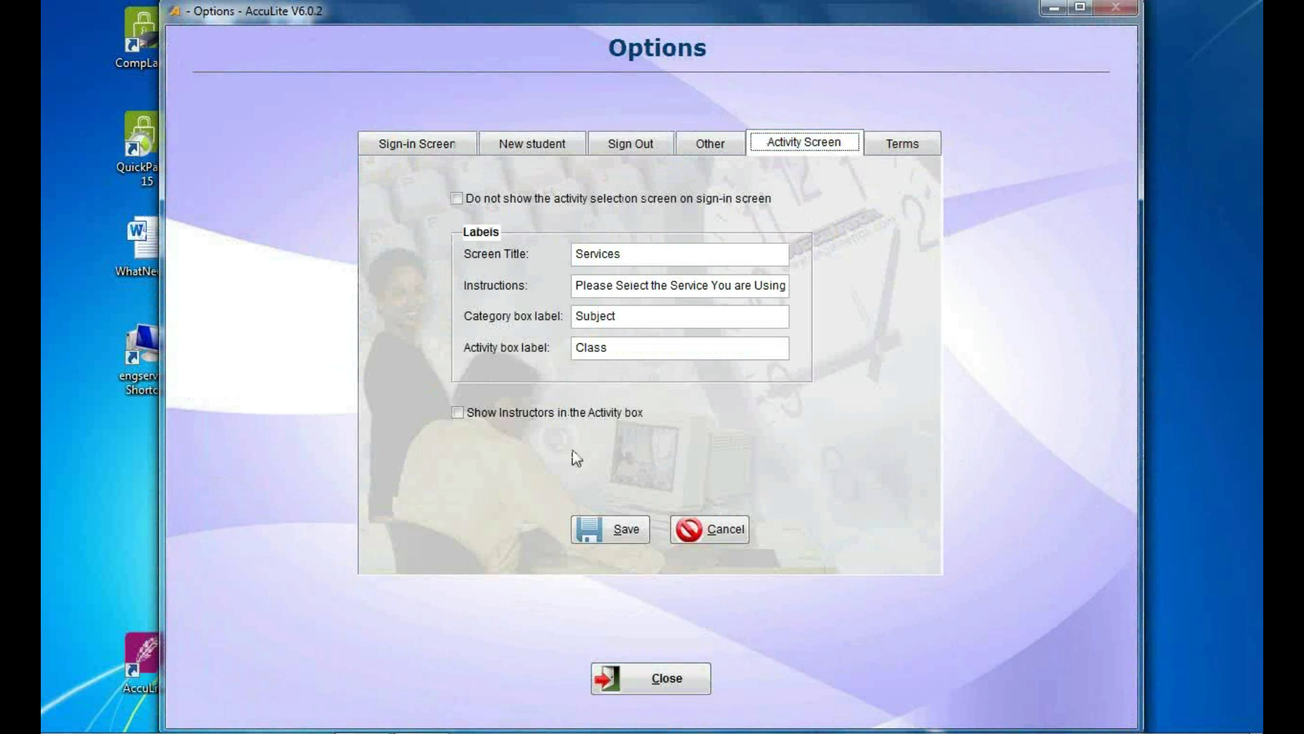
{"action": "left_click", "coordinate": [512, 418]}
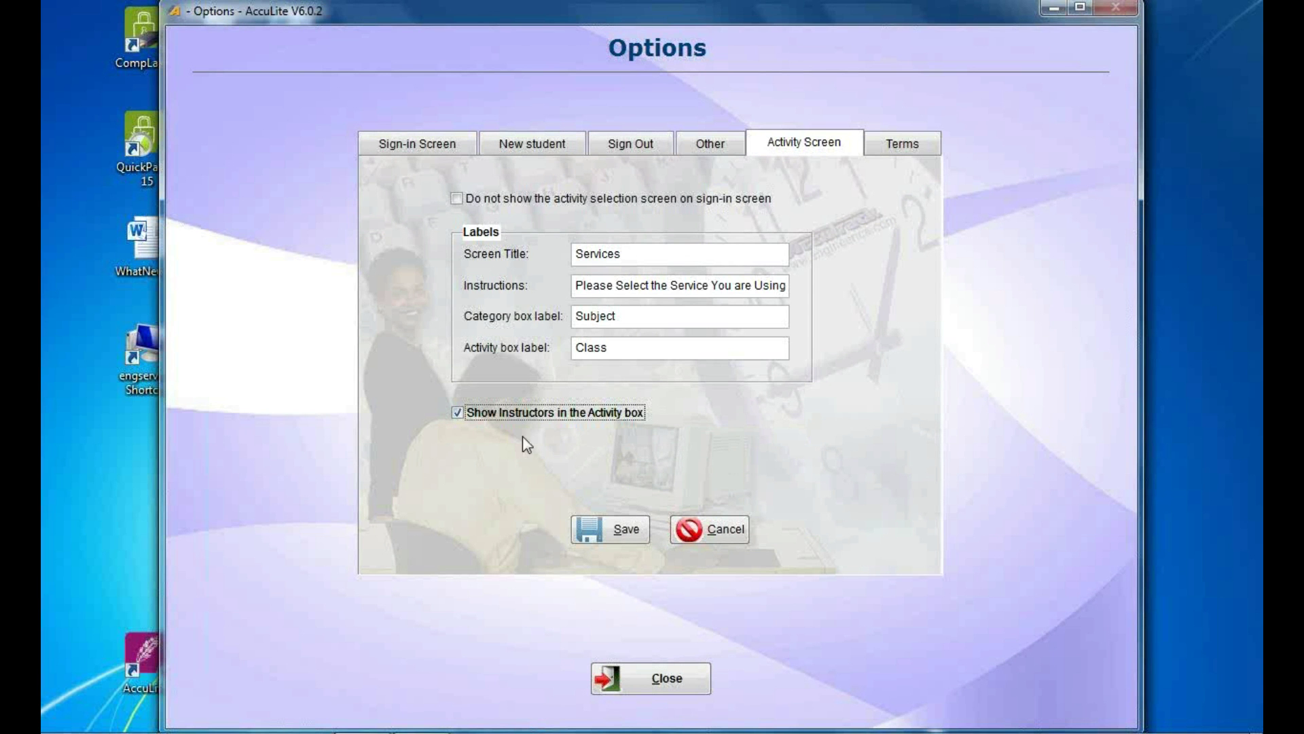
{"action": "left_click", "coordinate": [580, 413]}
{"action": "left_click", "coordinate": [700, 537]}
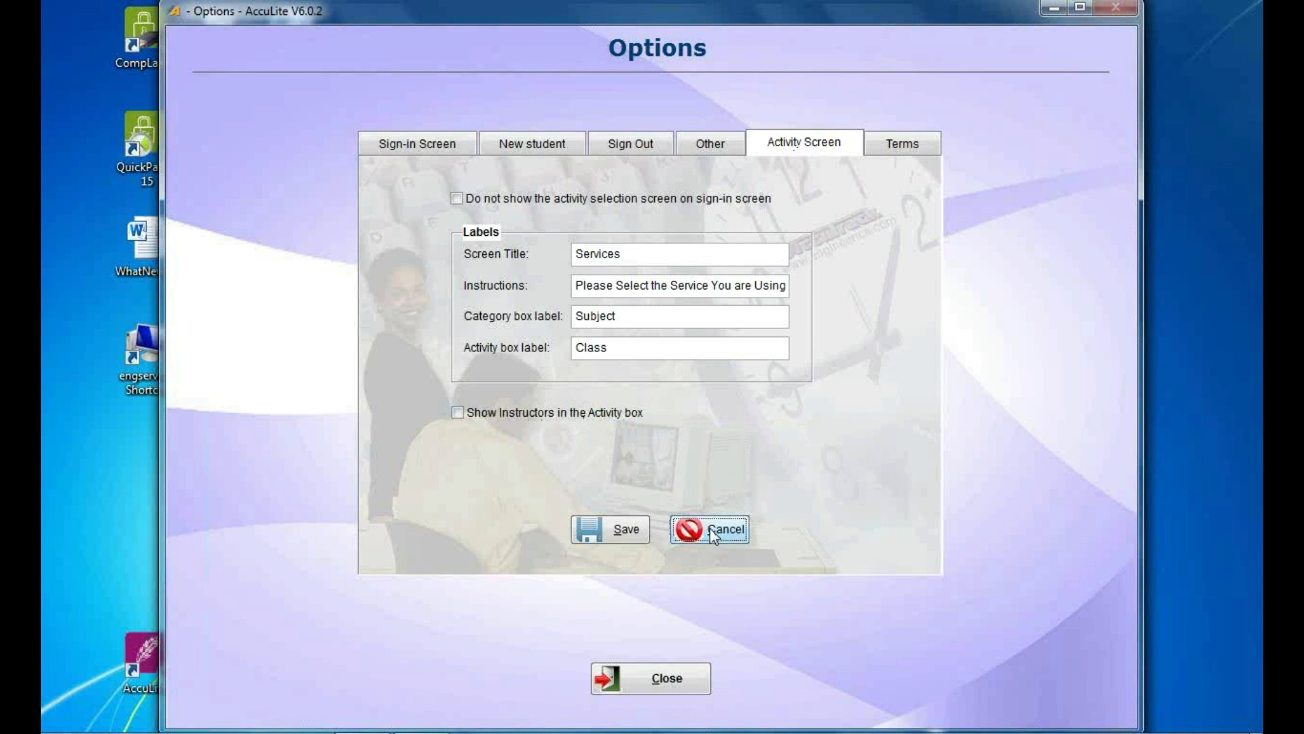
{"action": "left_click", "coordinate": [649, 678]}
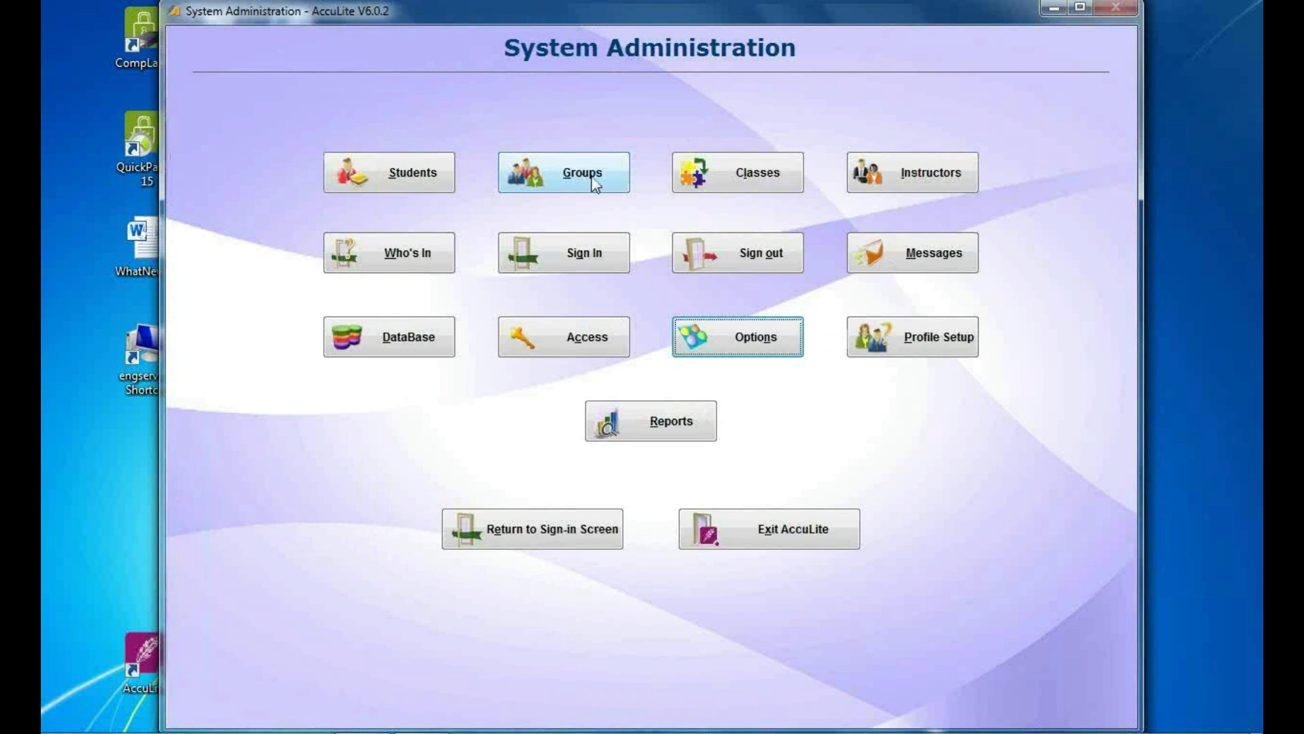
{"action": "left_click", "coordinate": [740, 172]}
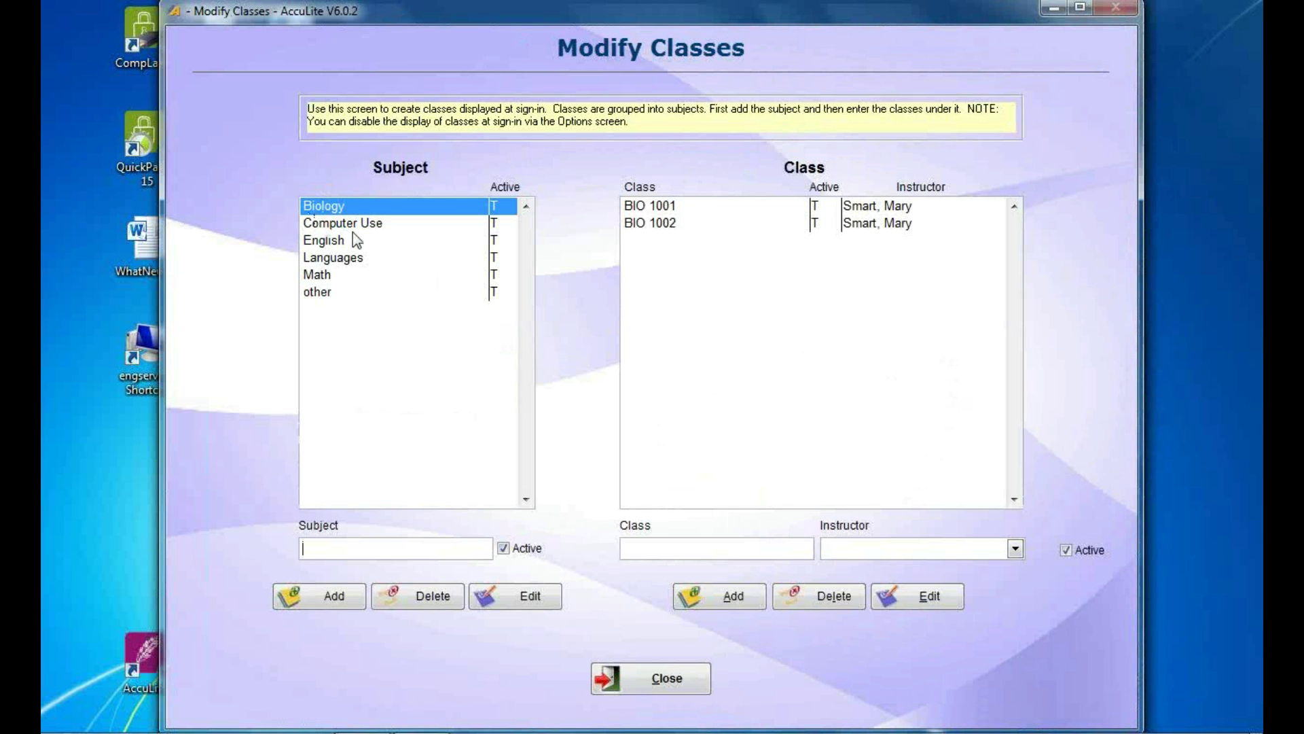
{"action": "left_click", "coordinate": [354, 227]}
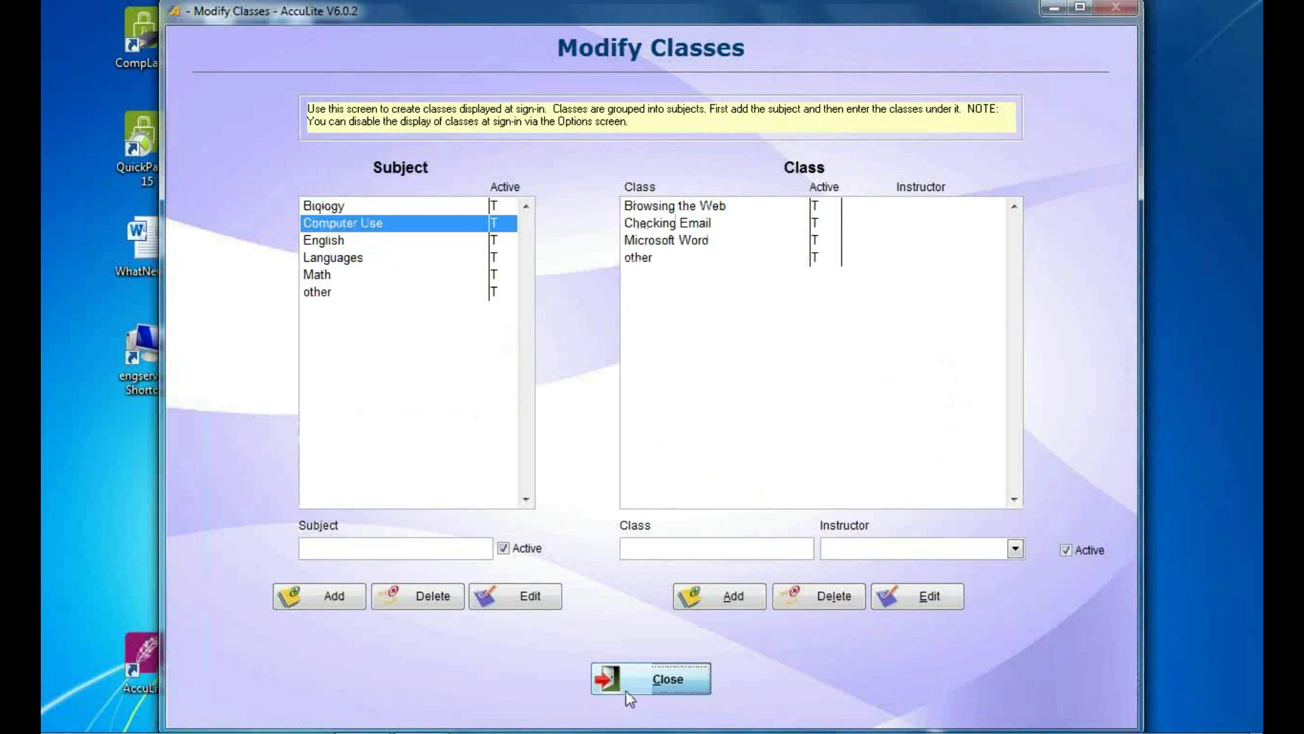
{"action": "left_click", "coordinate": [629, 688]}
{"action": "left_click", "coordinate": [781, 347]}
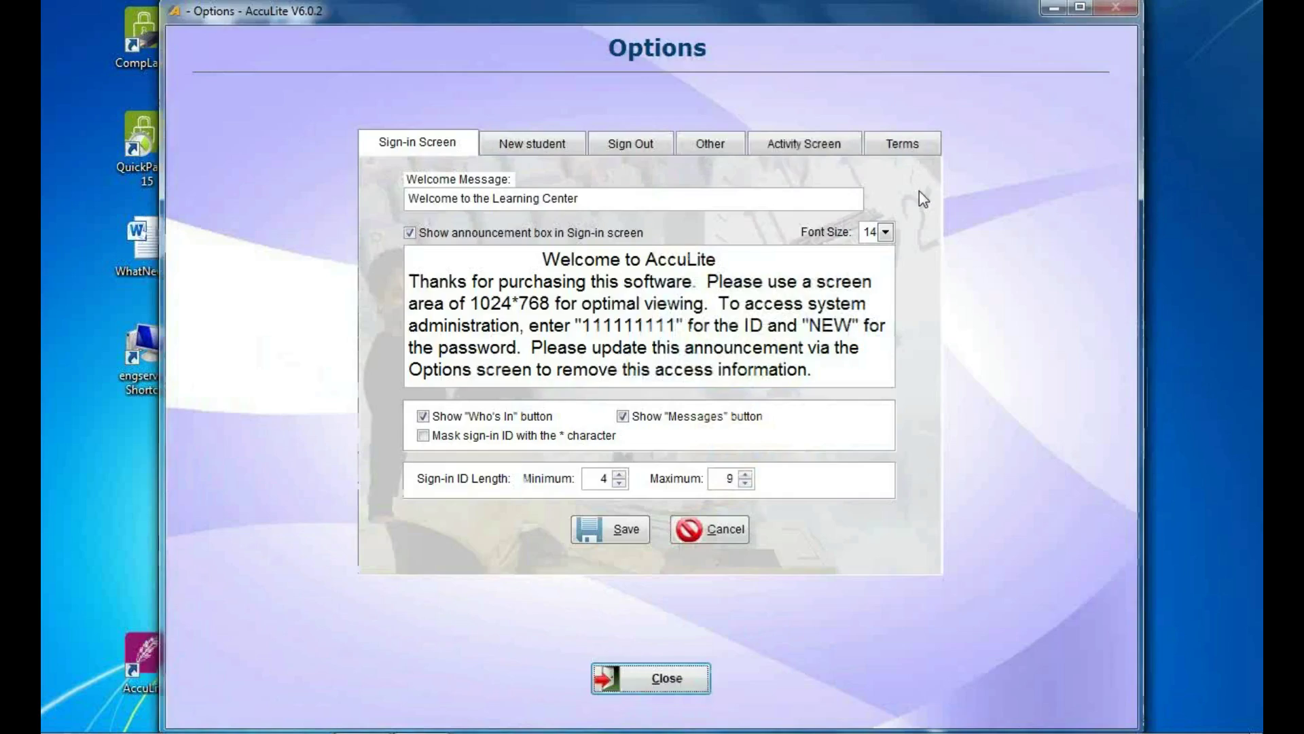
{"action": "left_click", "coordinate": [894, 146]}
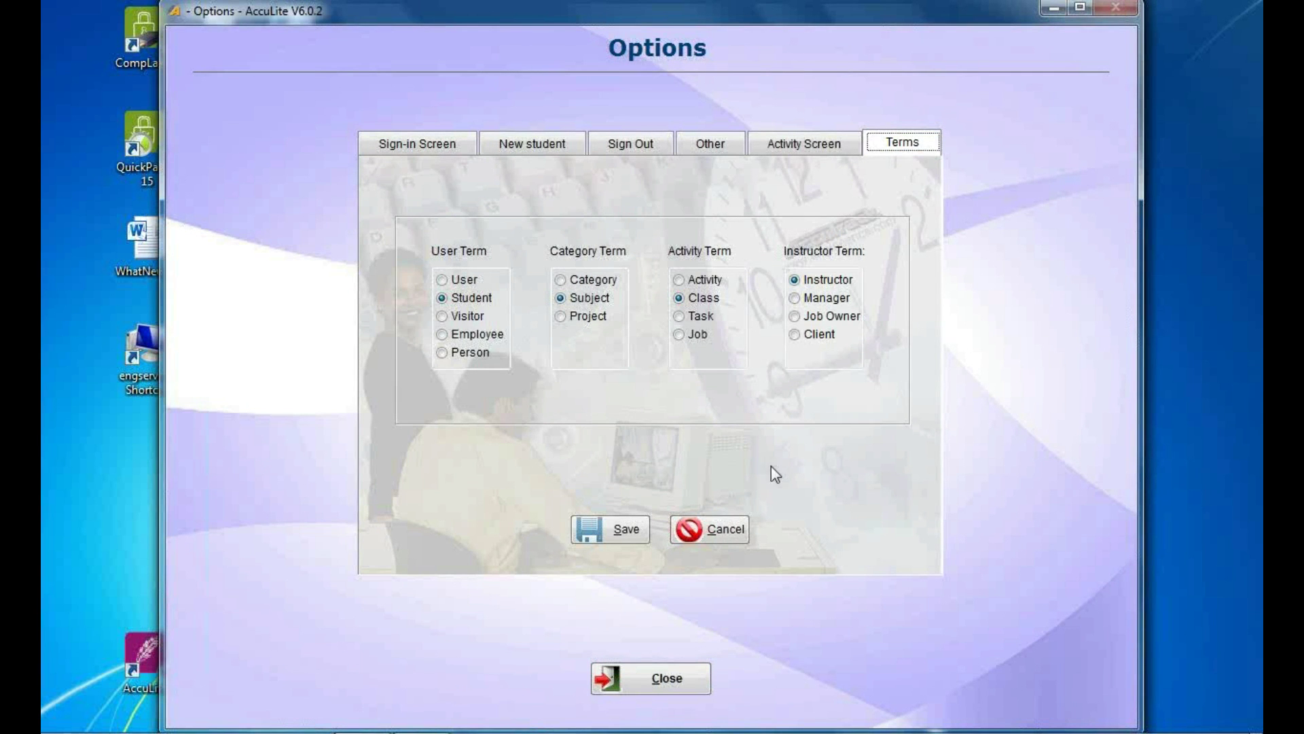
{"action": "left_click", "coordinate": [670, 676]}
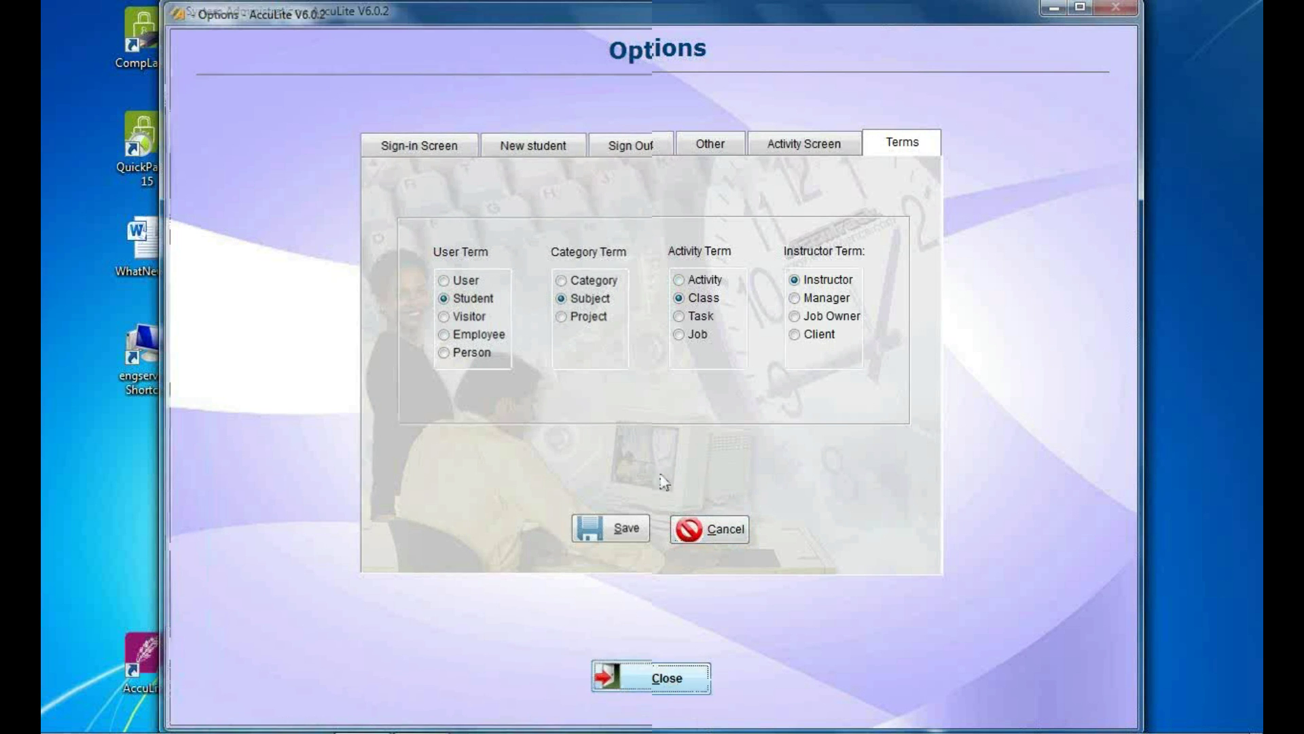
{"action": "left_click", "coordinate": [748, 174]}
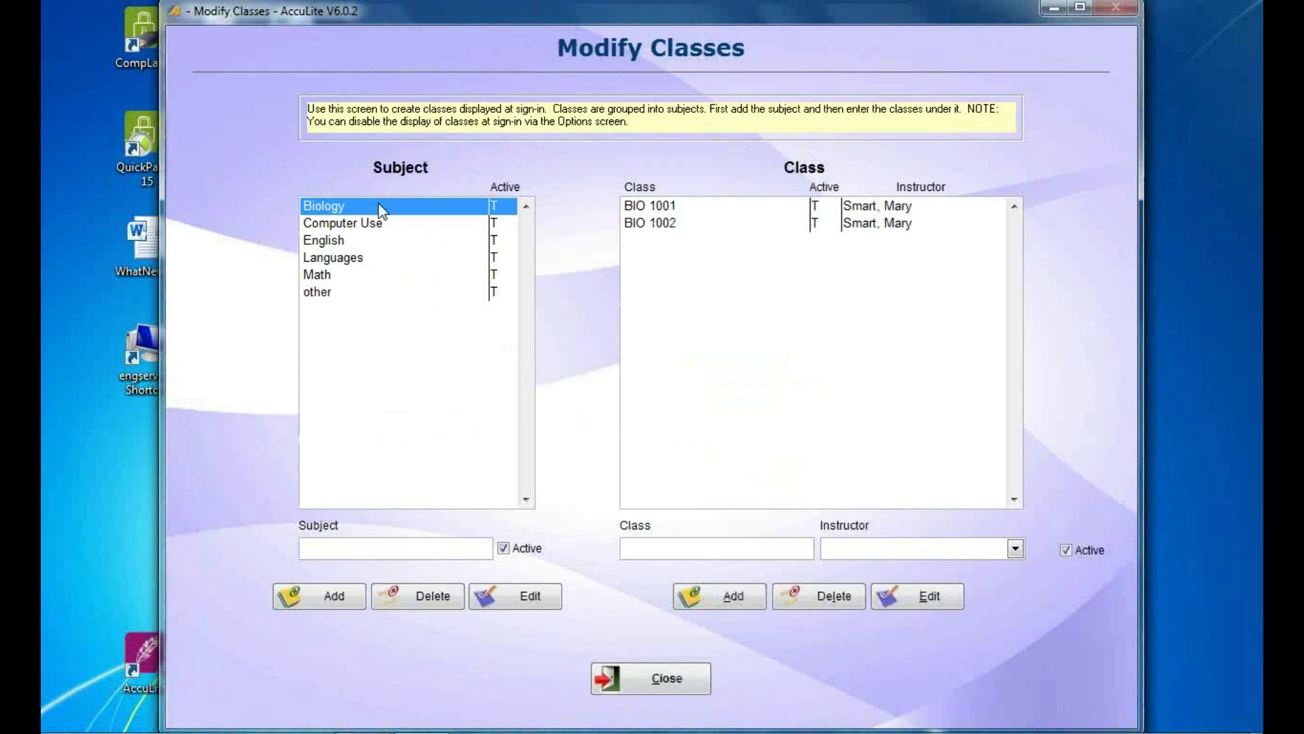
{"action": "left_click", "coordinate": [398, 229]}
{"action": "left_click", "coordinate": [408, 243]}
{"action": "left_click", "coordinate": [401, 224]}
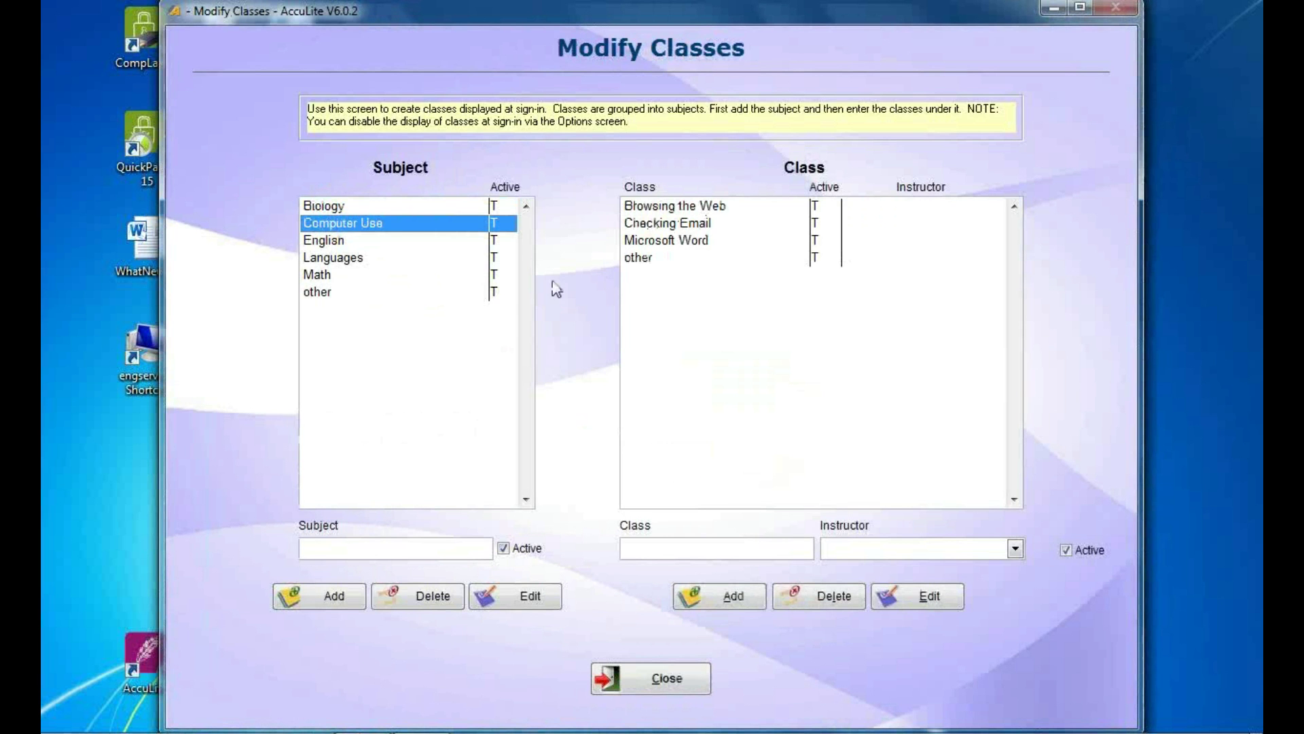
{"action": "left_click", "coordinate": [439, 239]}
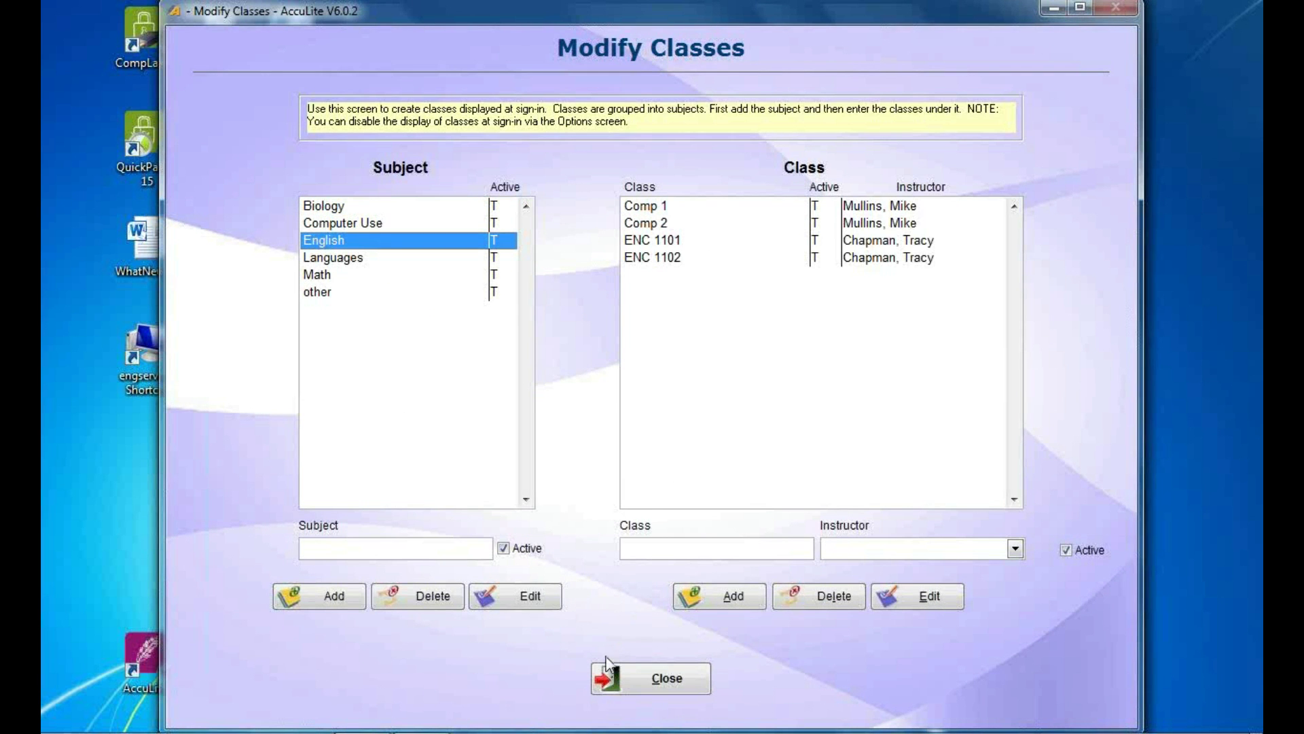
{"action": "double_click", "coordinate": [658, 245]}
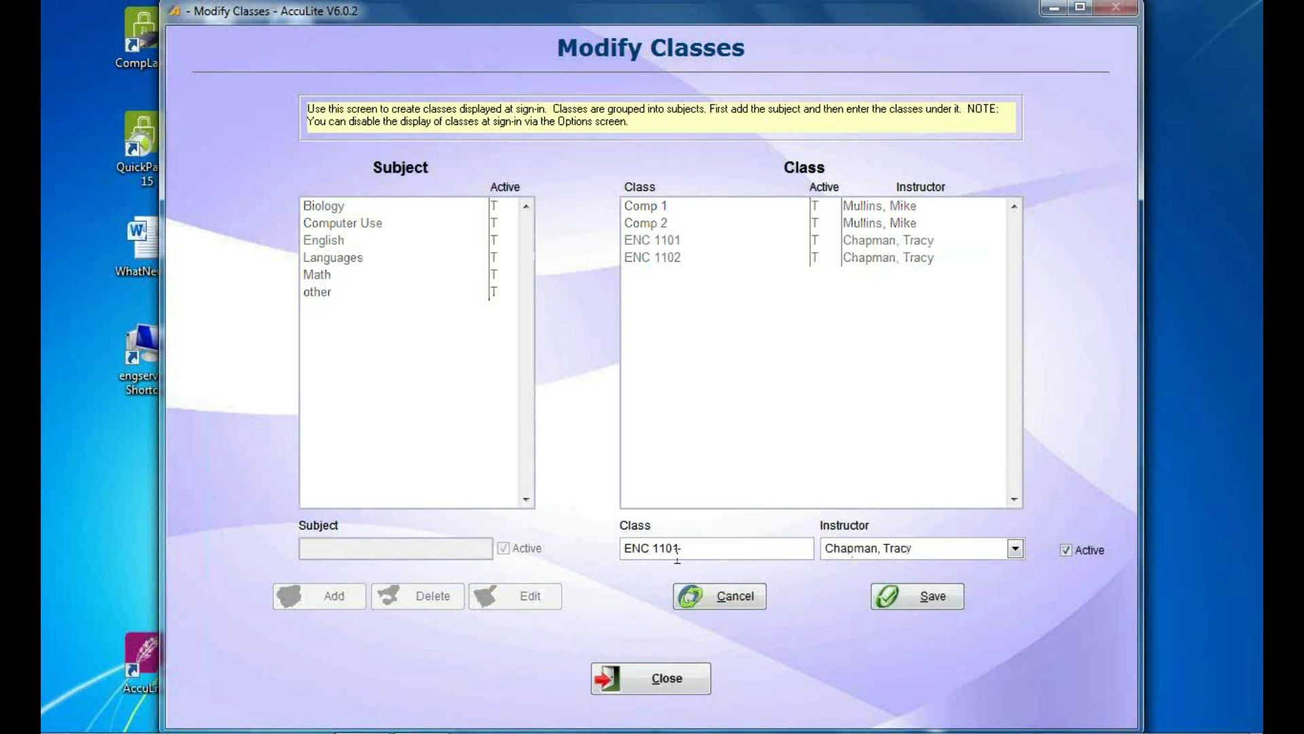
{"action": "left_click", "coordinate": [667, 679]}
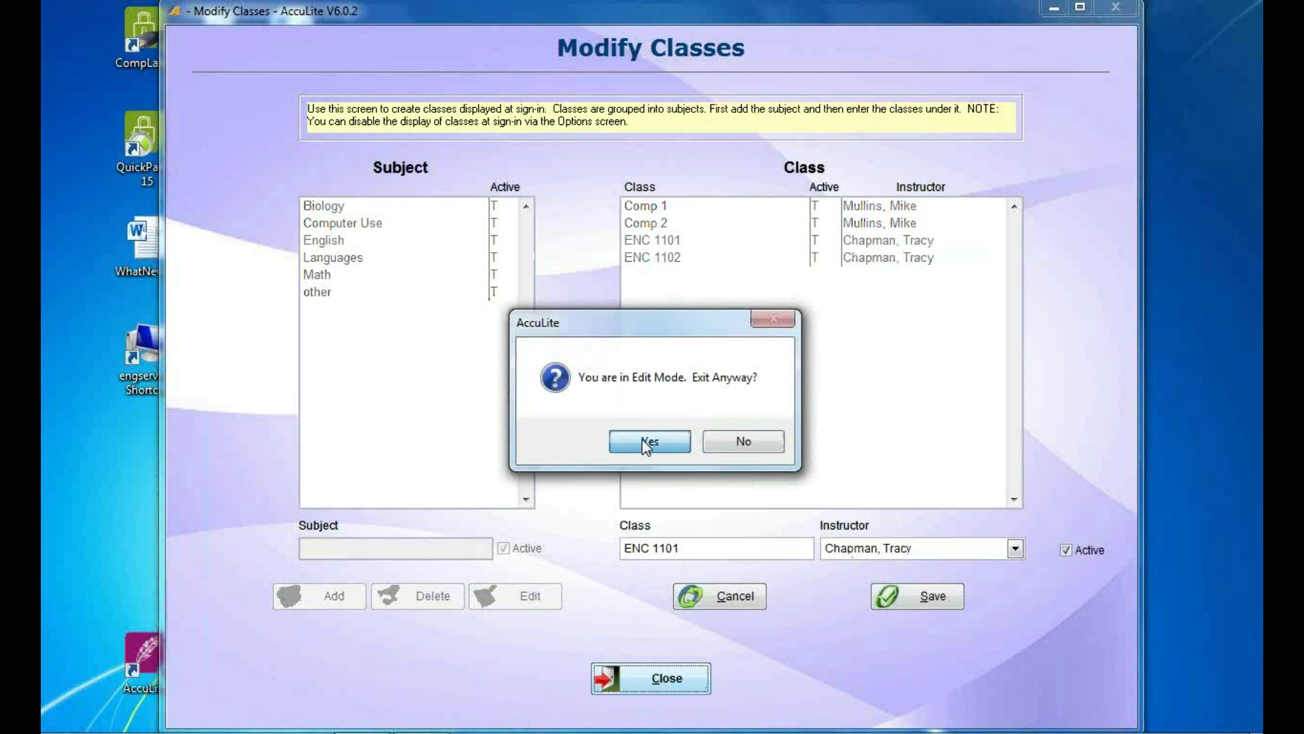
{"action": "left_click", "coordinate": [642, 439]}
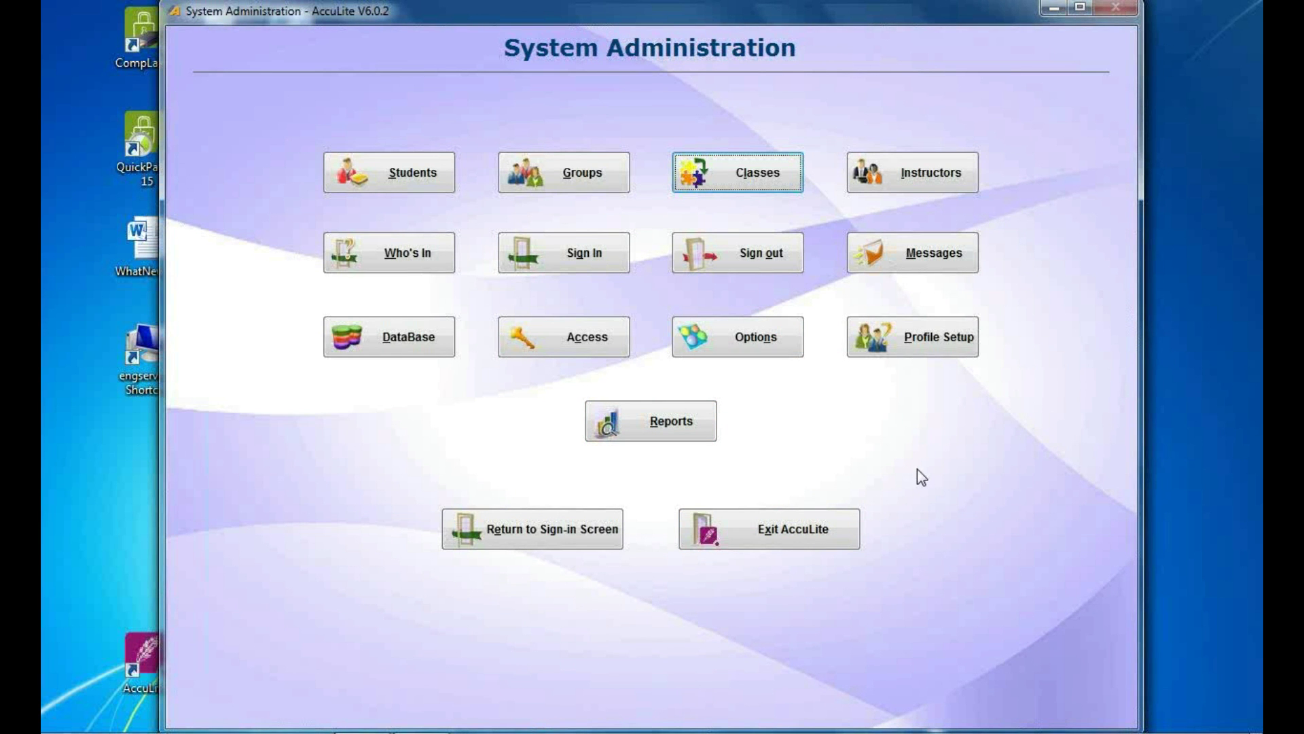
{"action": "left_click", "coordinate": [641, 418]}
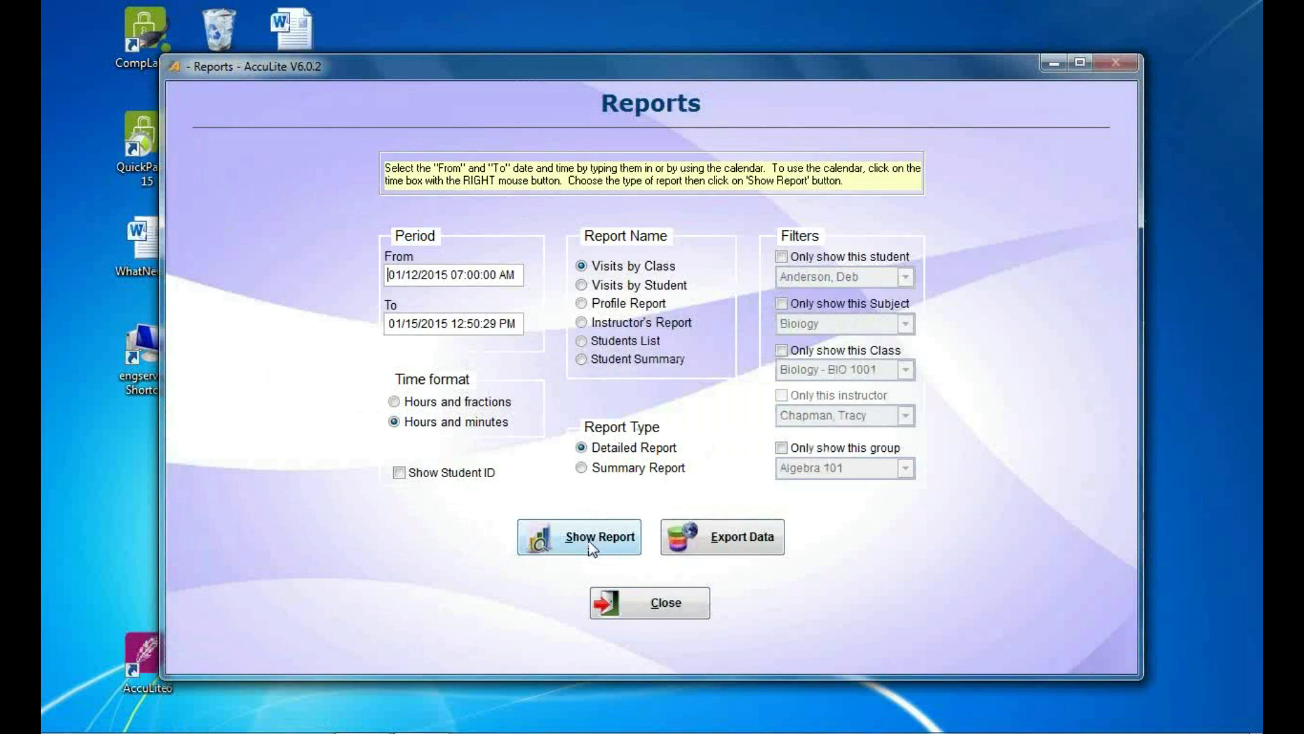
{"action": "left_click", "coordinate": [590, 533]}
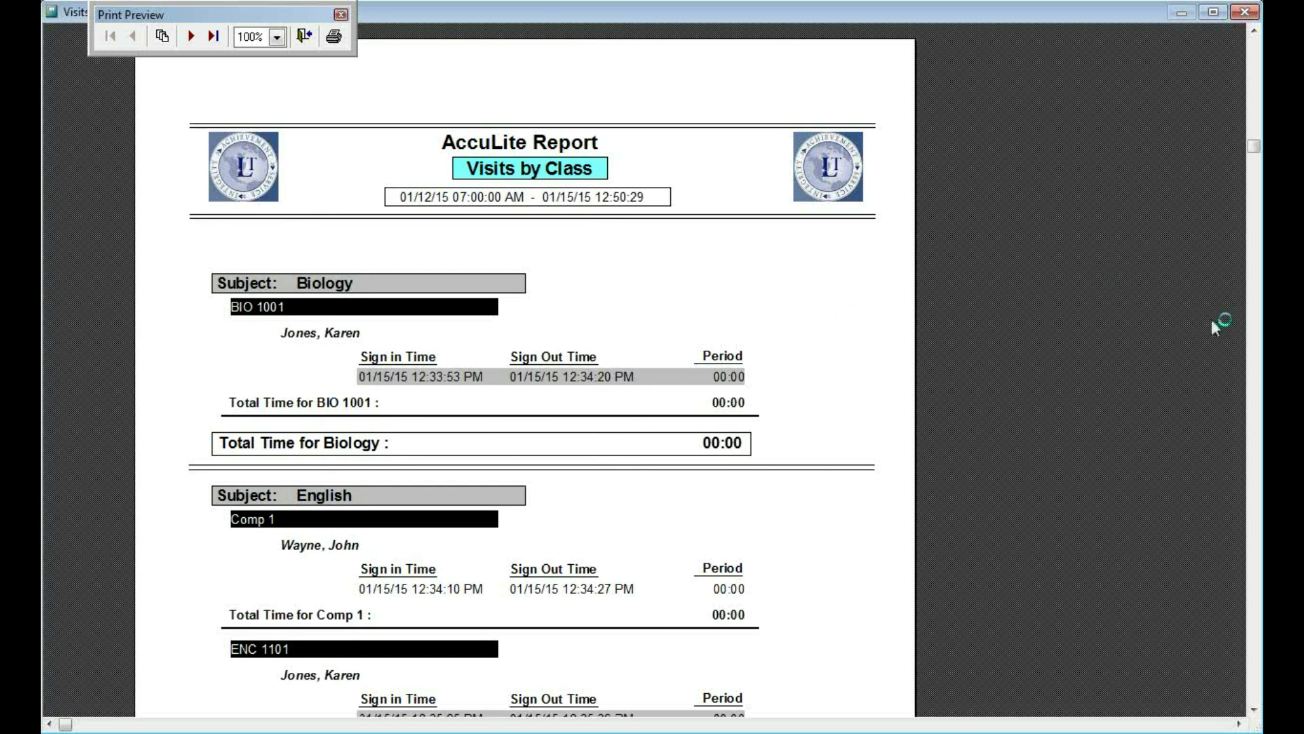
{"action": "scroll", "coordinate": [713, 380], "scroll_direction": "down", "scroll_amount": 3}
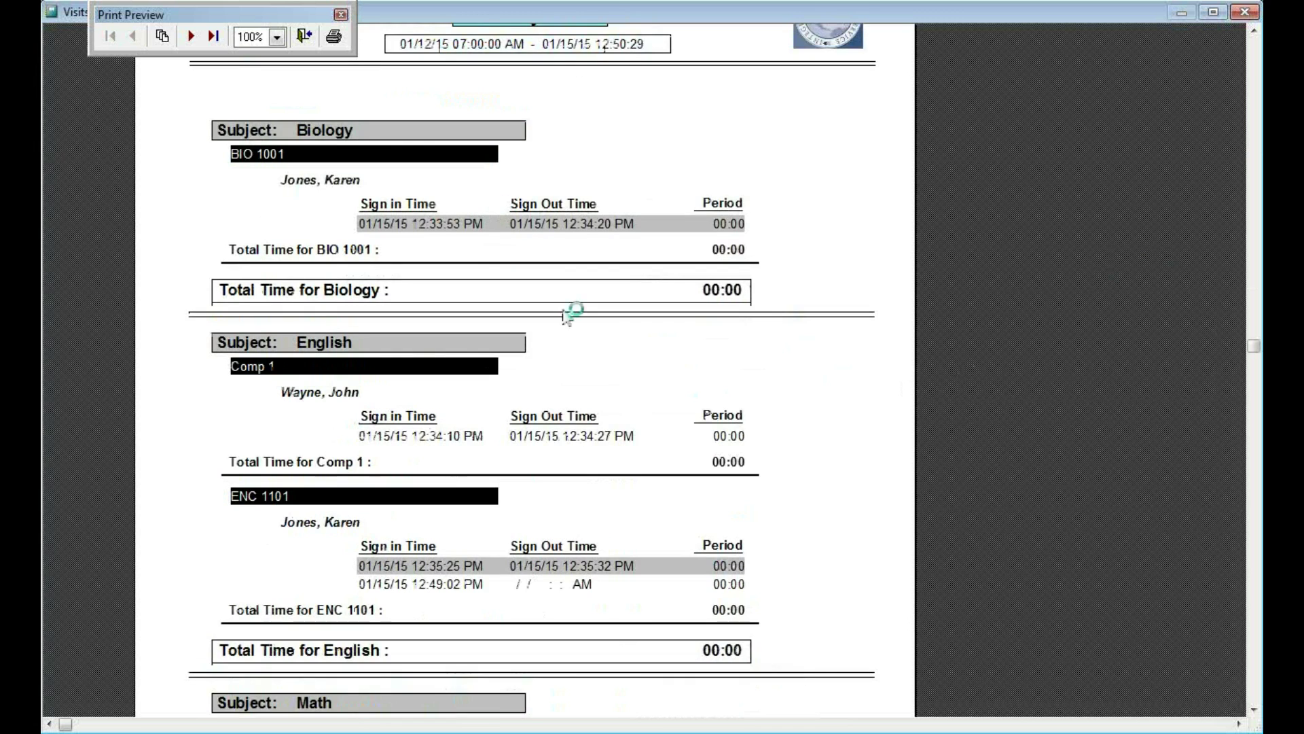
{"action": "scroll", "coordinate": [606, 373], "scroll_direction": "down", "scroll_amount": 2}
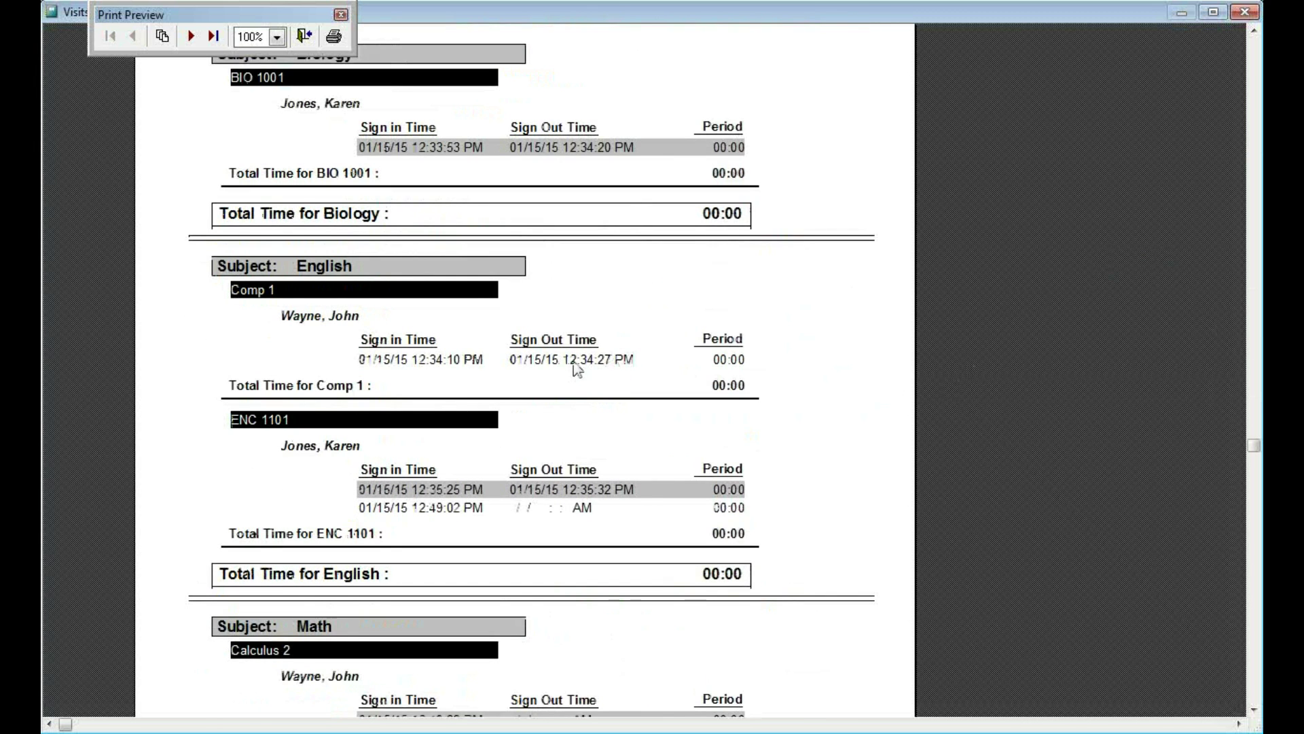
{"action": "left_click", "coordinate": [305, 39]}
{"action": "left_click", "coordinate": [615, 285]}
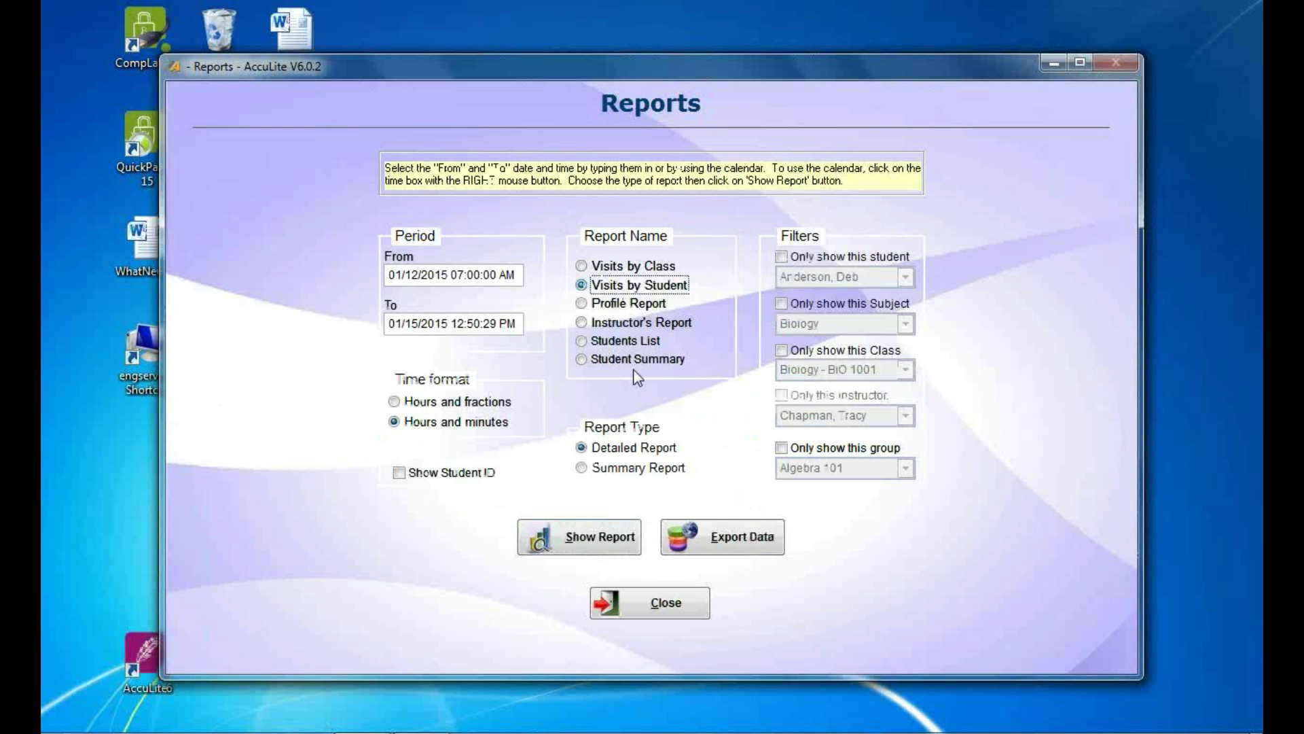
{"action": "left_click", "coordinate": [536, 537]}
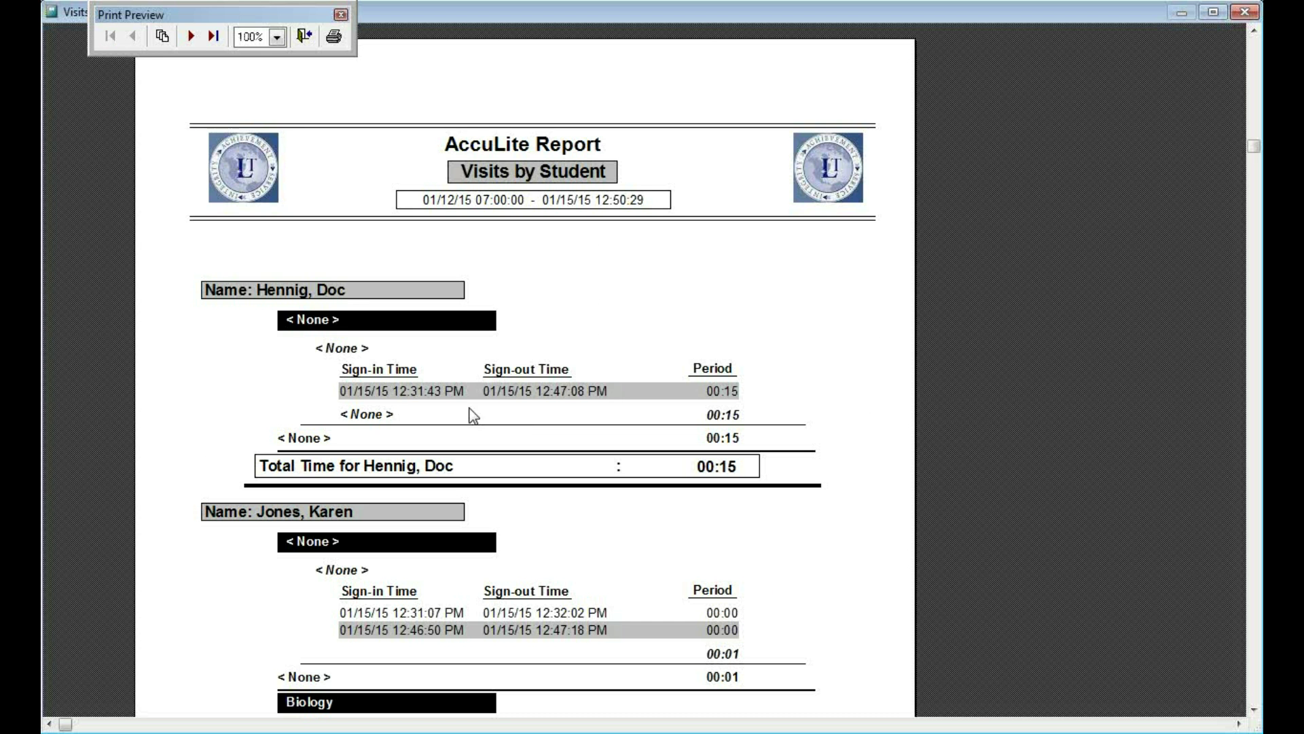
Preview the detailed Visits by Class report.
{"action": "left_click", "coordinate": [304, 37]}
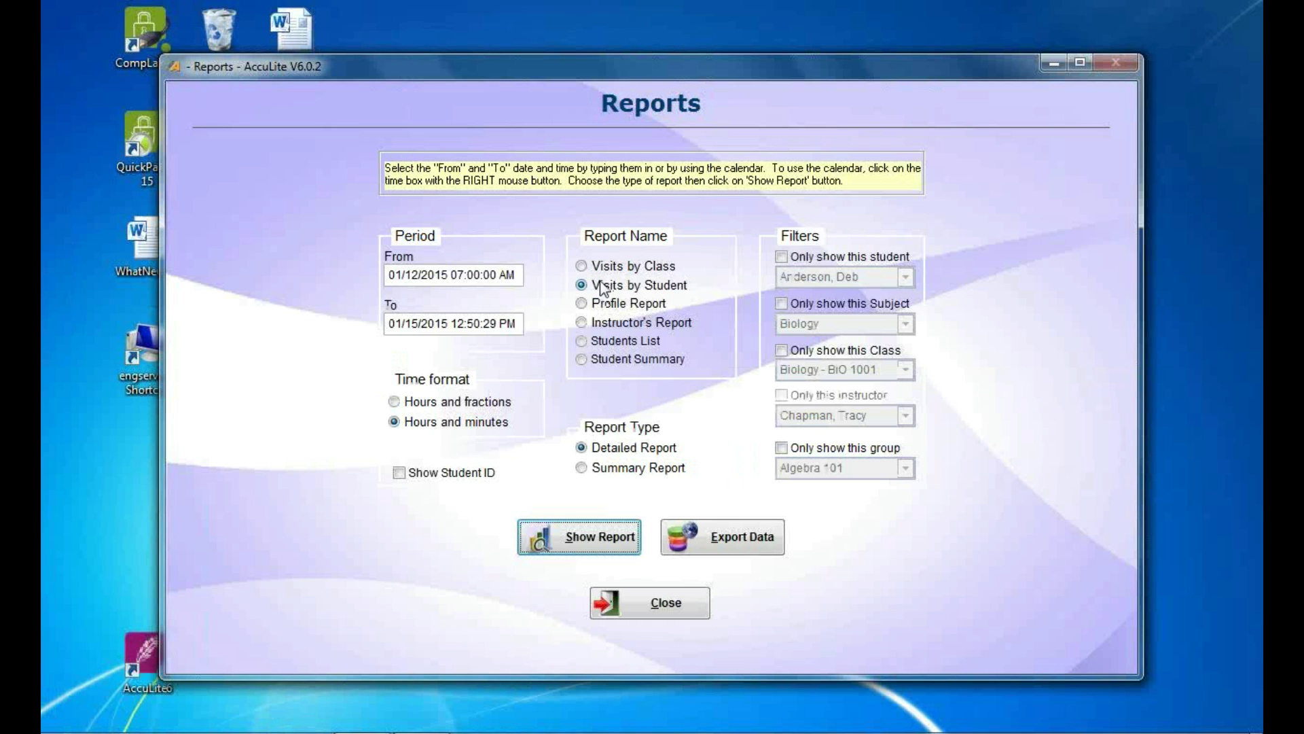
{"action": "left_click", "coordinate": [602, 266]}
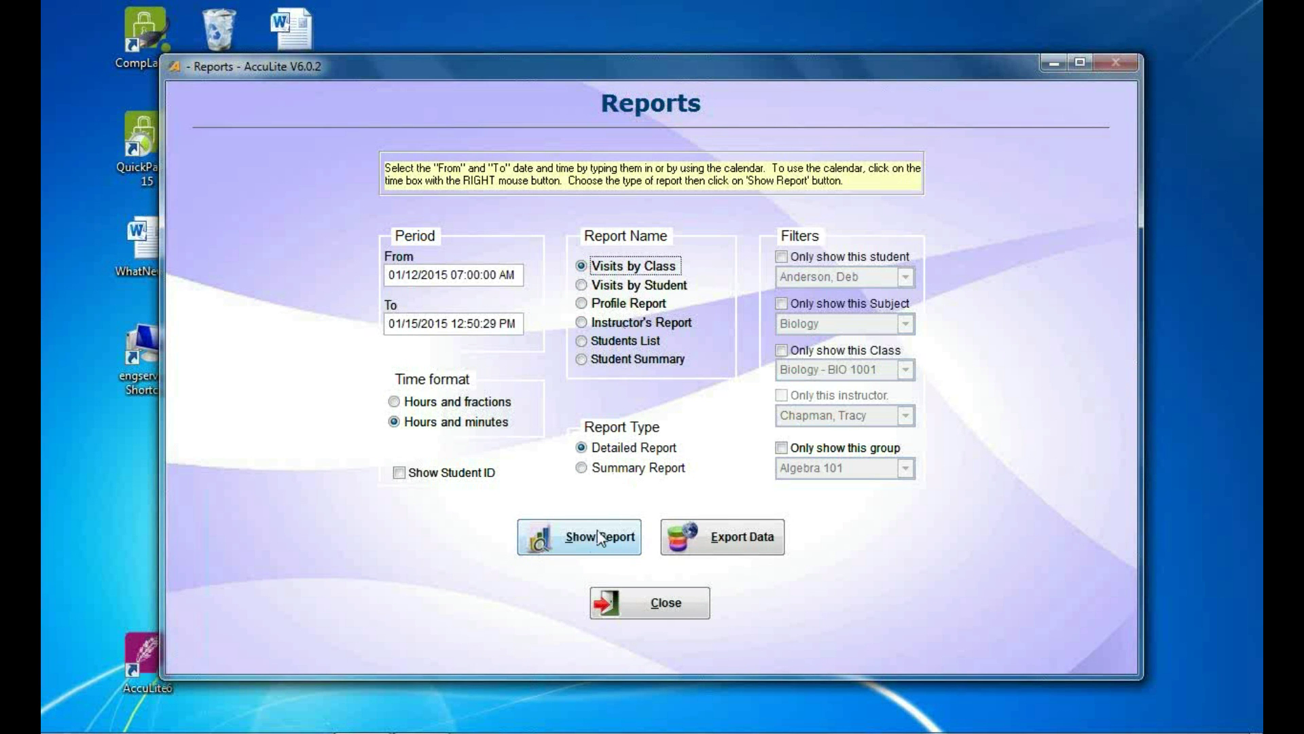
{"action": "left_click", "coordinate": [600, 538]}
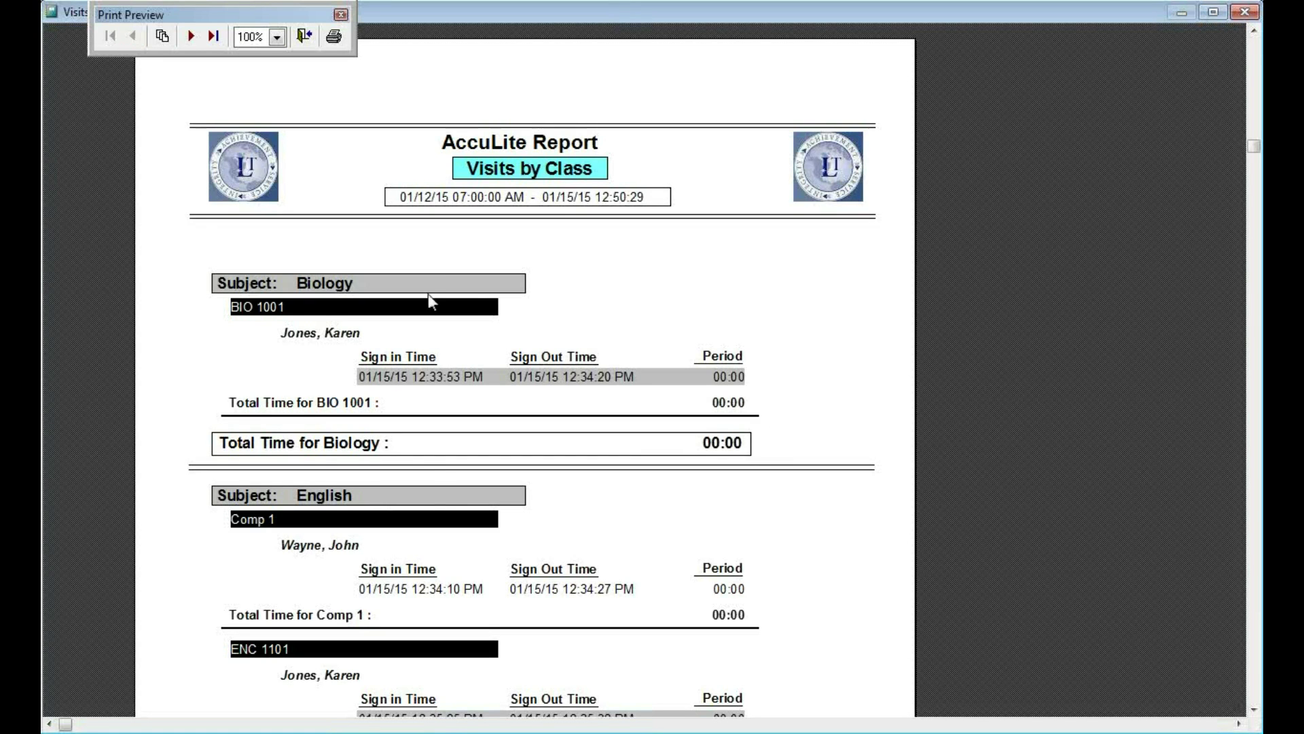
{"action": "left_click", "coordinate": [305, 37]}
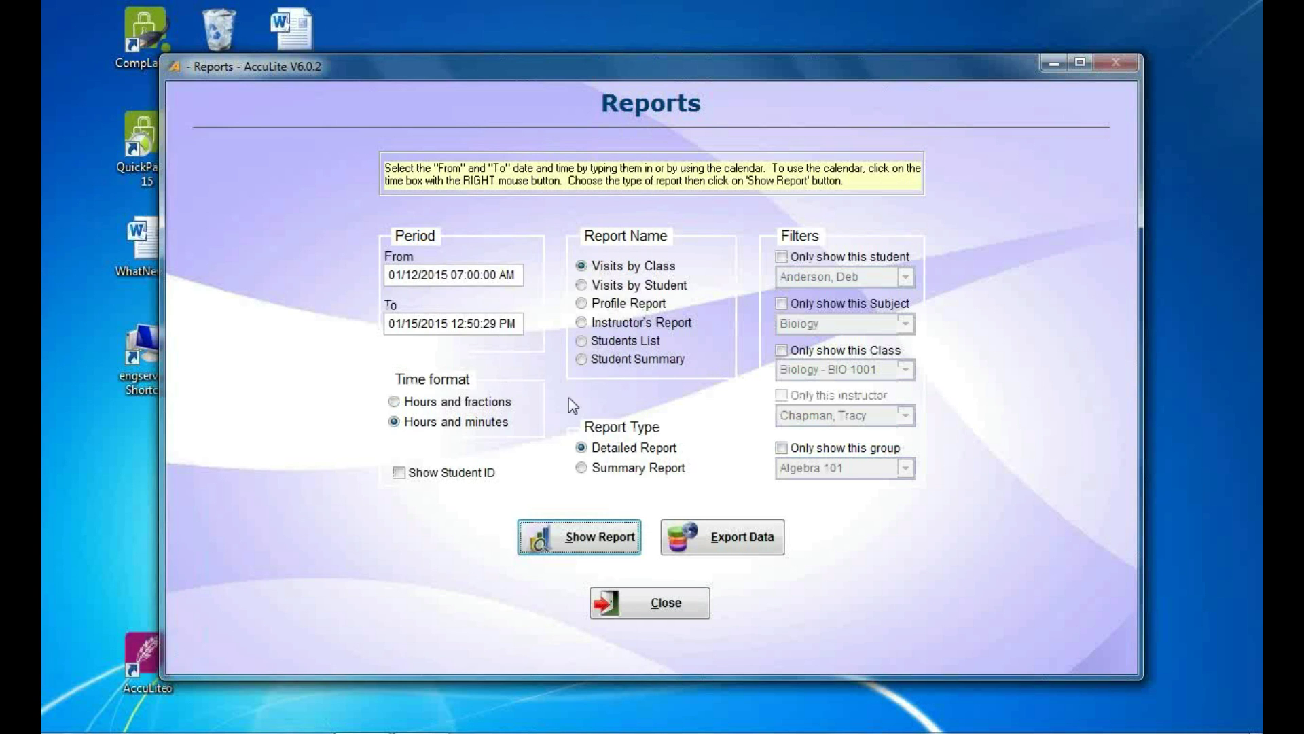
Preview the summary Visits by Class report showing 5 visits.
{"action": "left_click", "coordinate": [609, 470]}
{"action": "left_click", "coordinate": [606, 538]}
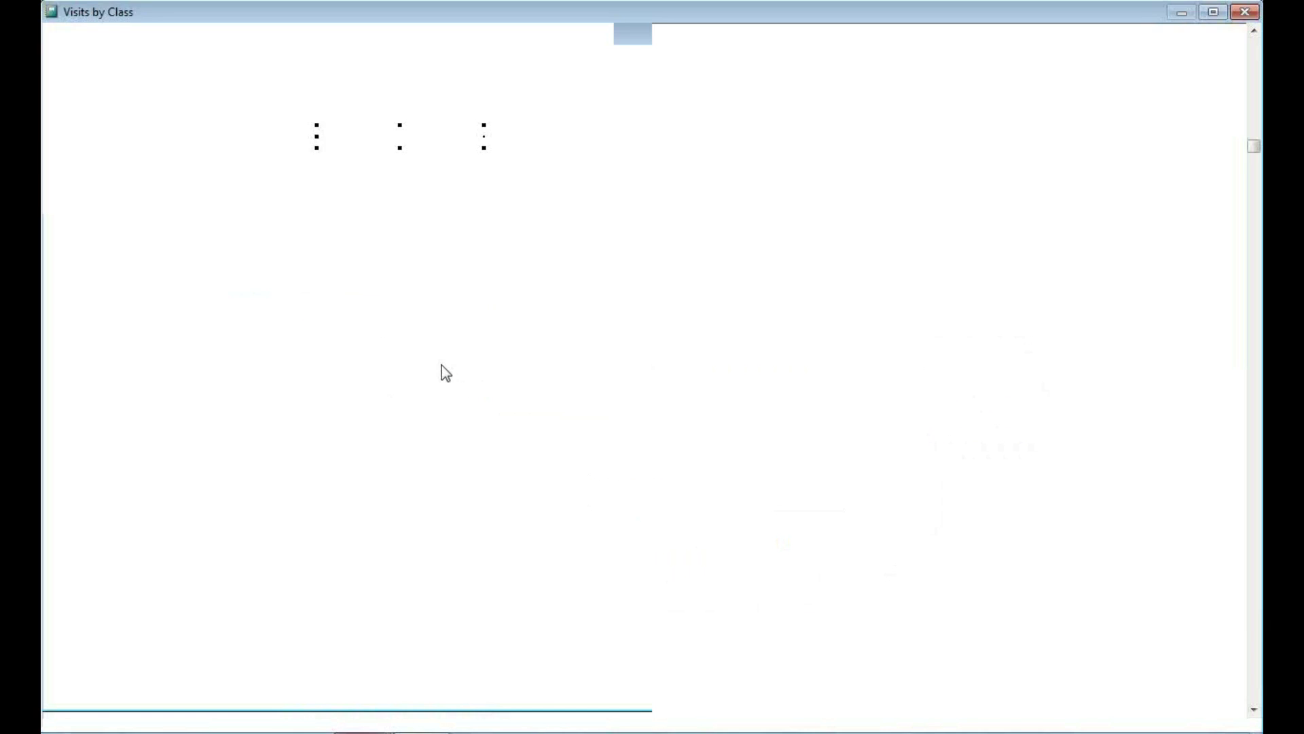
{"action": "scroll", "coordinate": [442, 353], "scroll_direction": "down", "scroll_amount": 2}
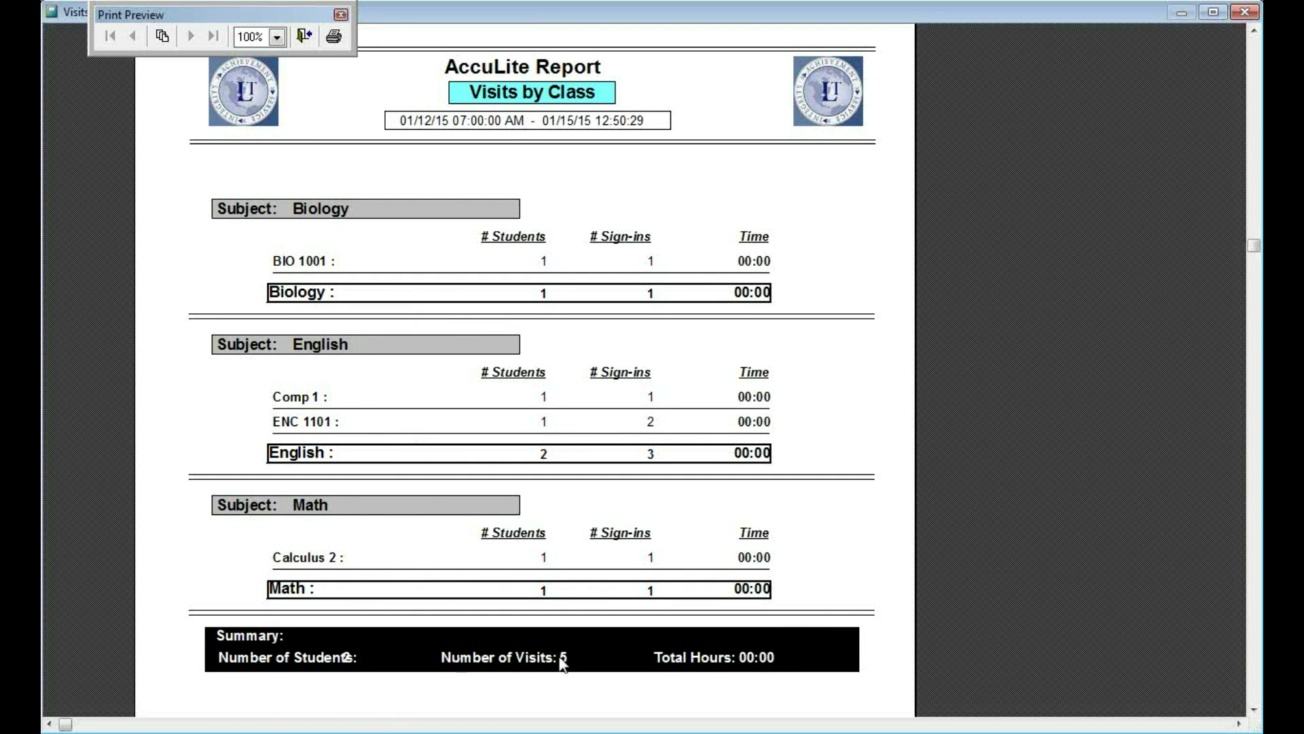
{"action": "left_click", "coordinate": [304, 35]}
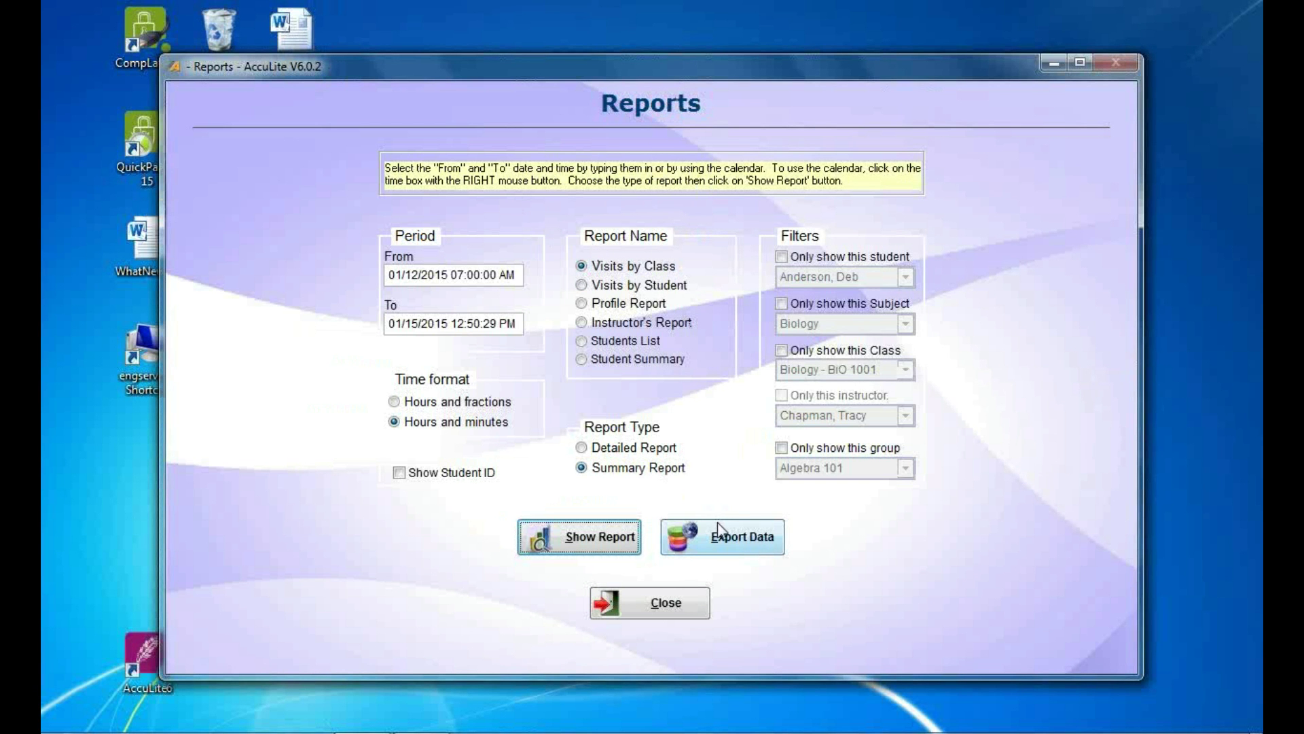
Export the detailed Visits by Class report directly into Excel and view the 5 records.
{"action": "left_click", "coordinate": [649, 448]}
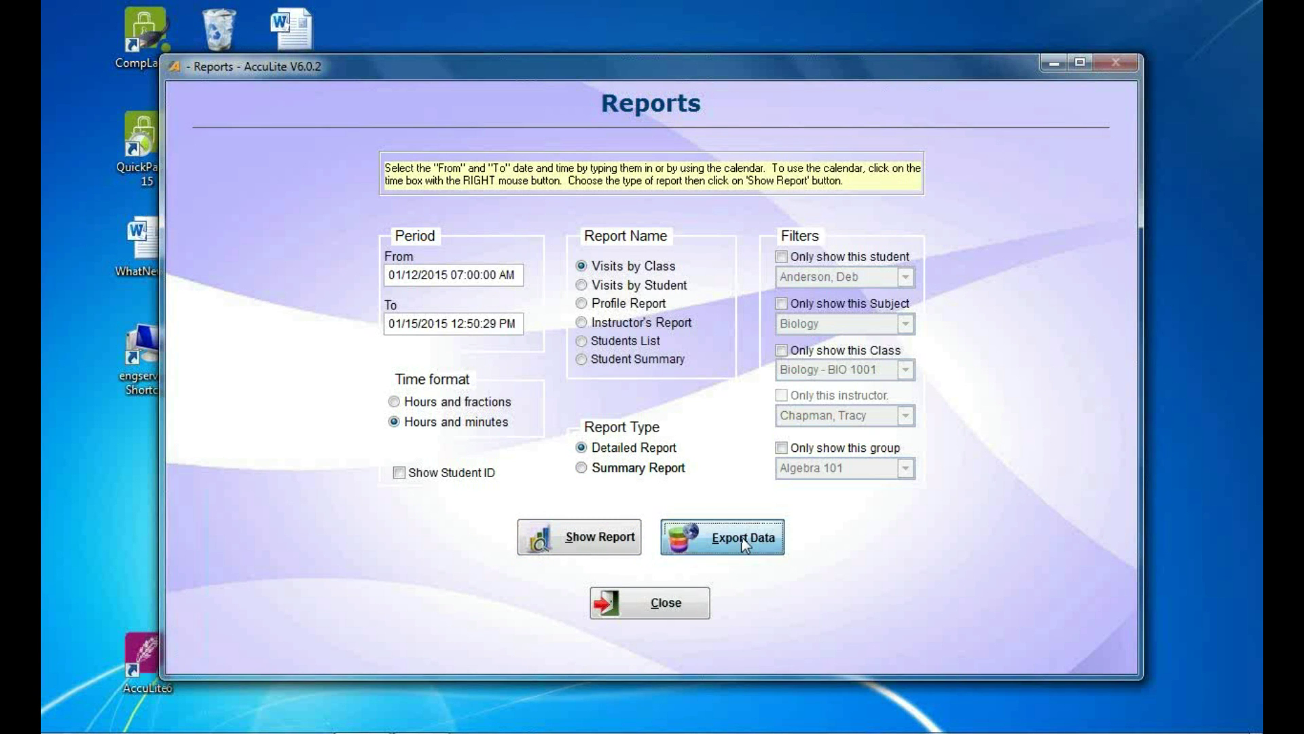
{"action": "left_click", "coordinate": [741, 536]}
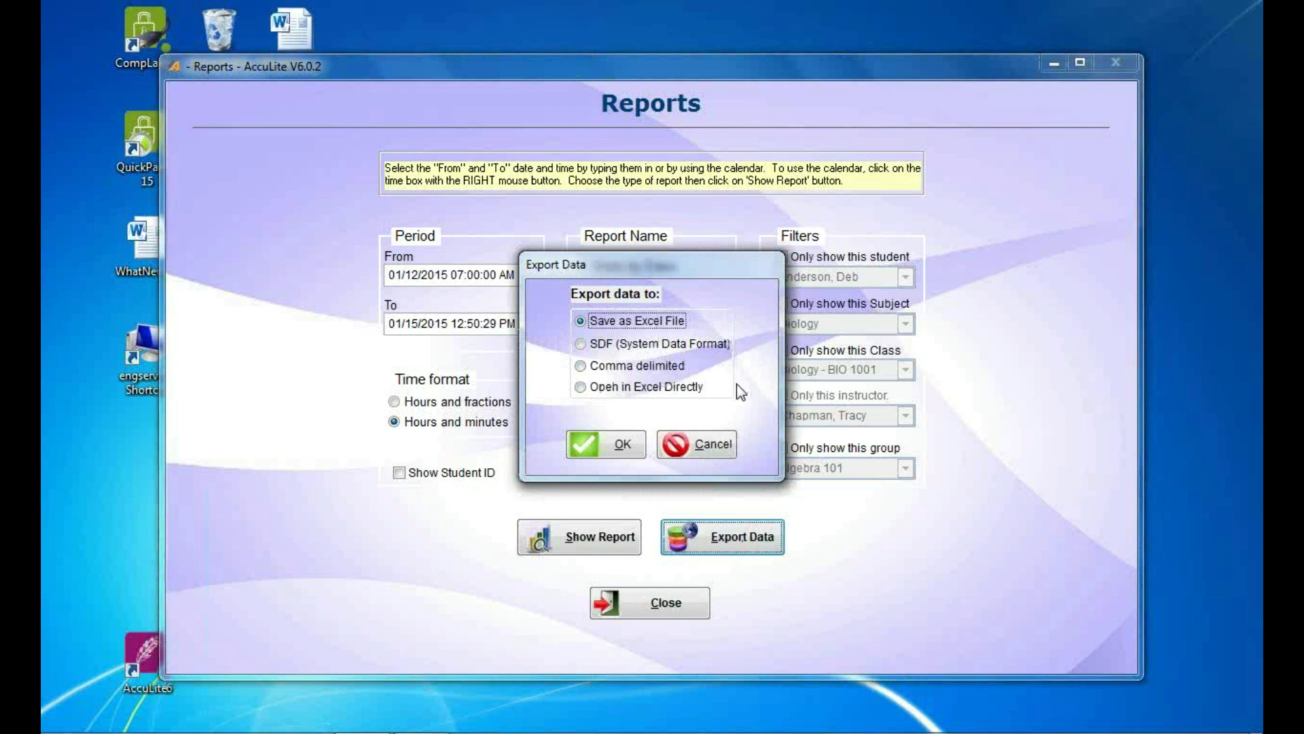
{"action": "left_click", "coordinate": [635, 389]}
{"action": "left_click", "coordinate": [614, 443]}
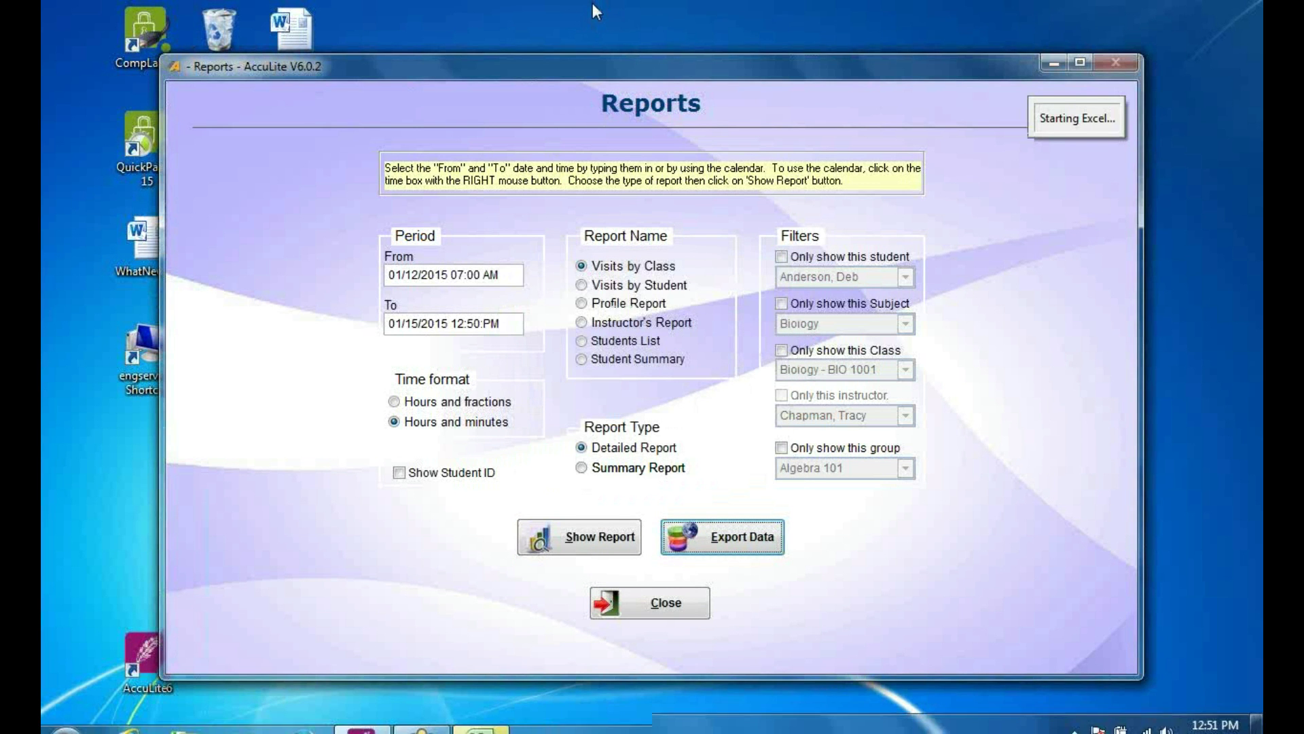
{"action": "left_click", "coordinate": [479, 728]}
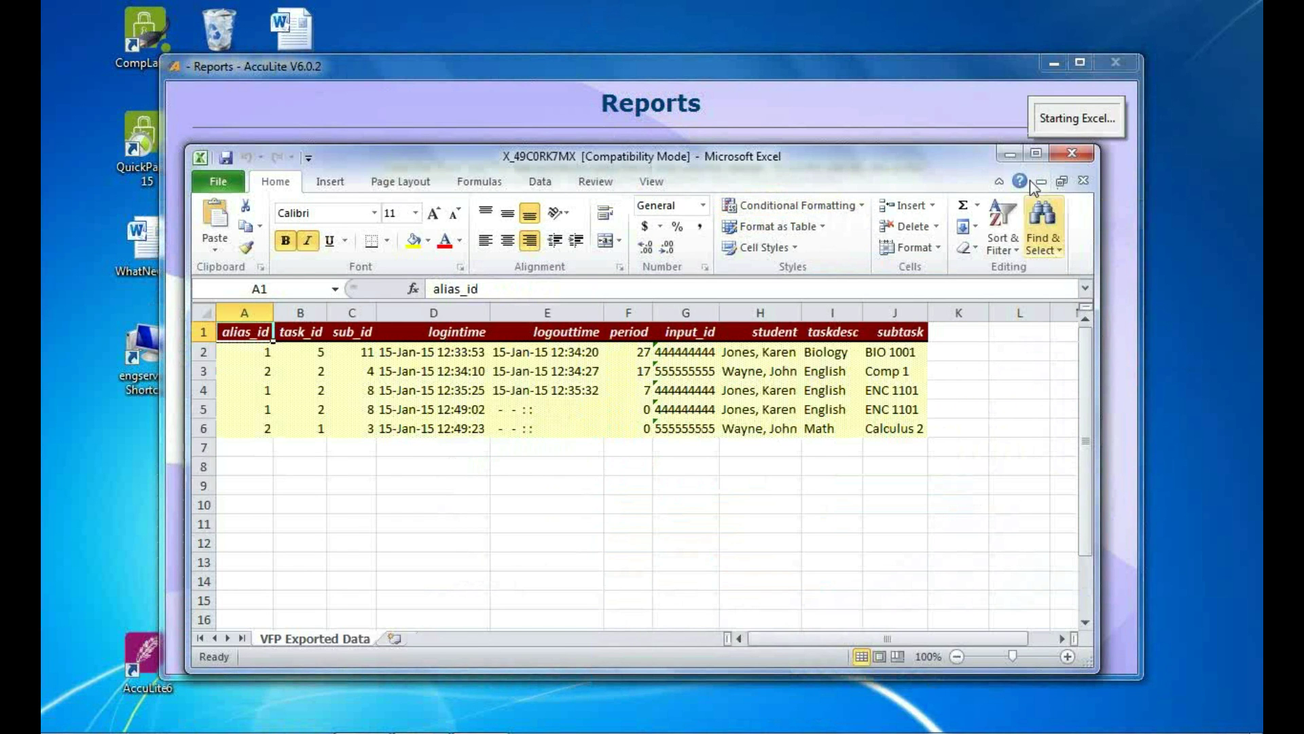
Close the exported Excel spreadsheet with Don't Save.
{"action": "left_click", "coordinate": [1074, 155]}
{"action": "left_click", "coordinate": [651, 398]}
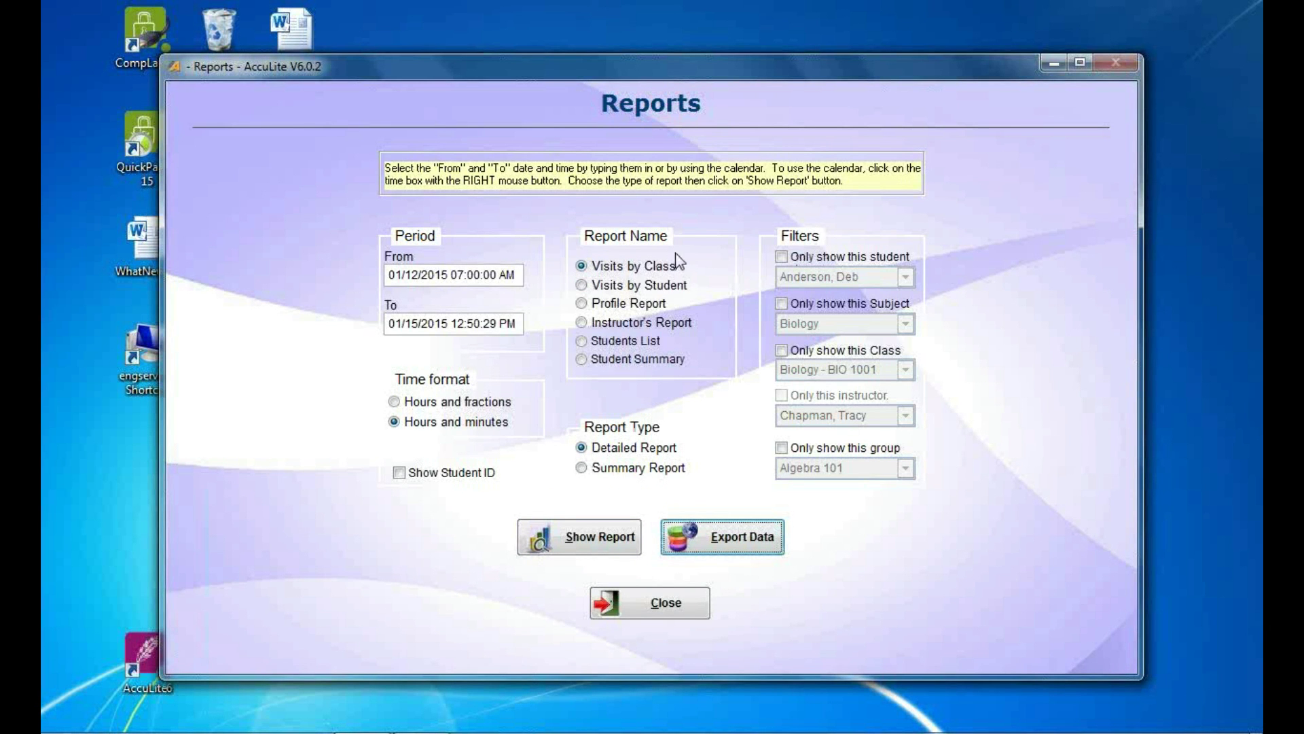
Filter the Visits by Class report to the Math subject and preview it.
{"action": "left_click", "coordinate": [806, 253]}
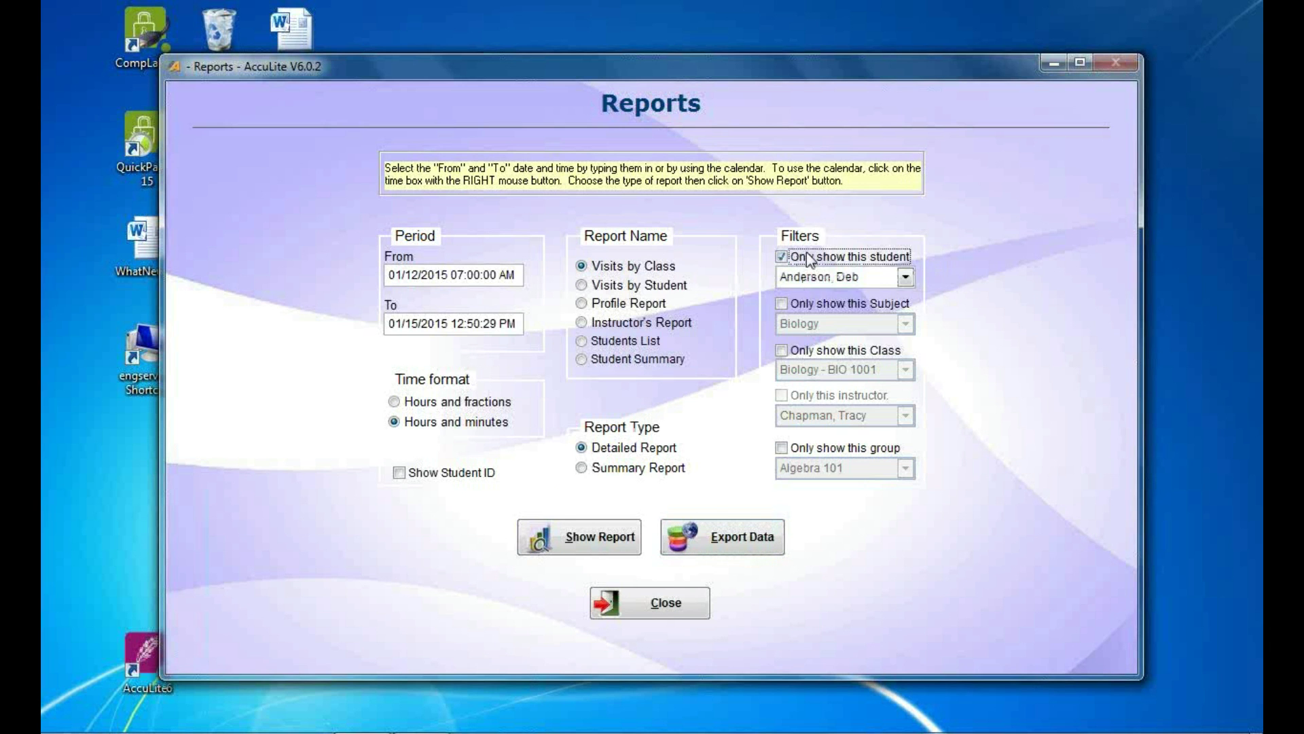
{"action": "left_click", "coordinate": [866, 276]}
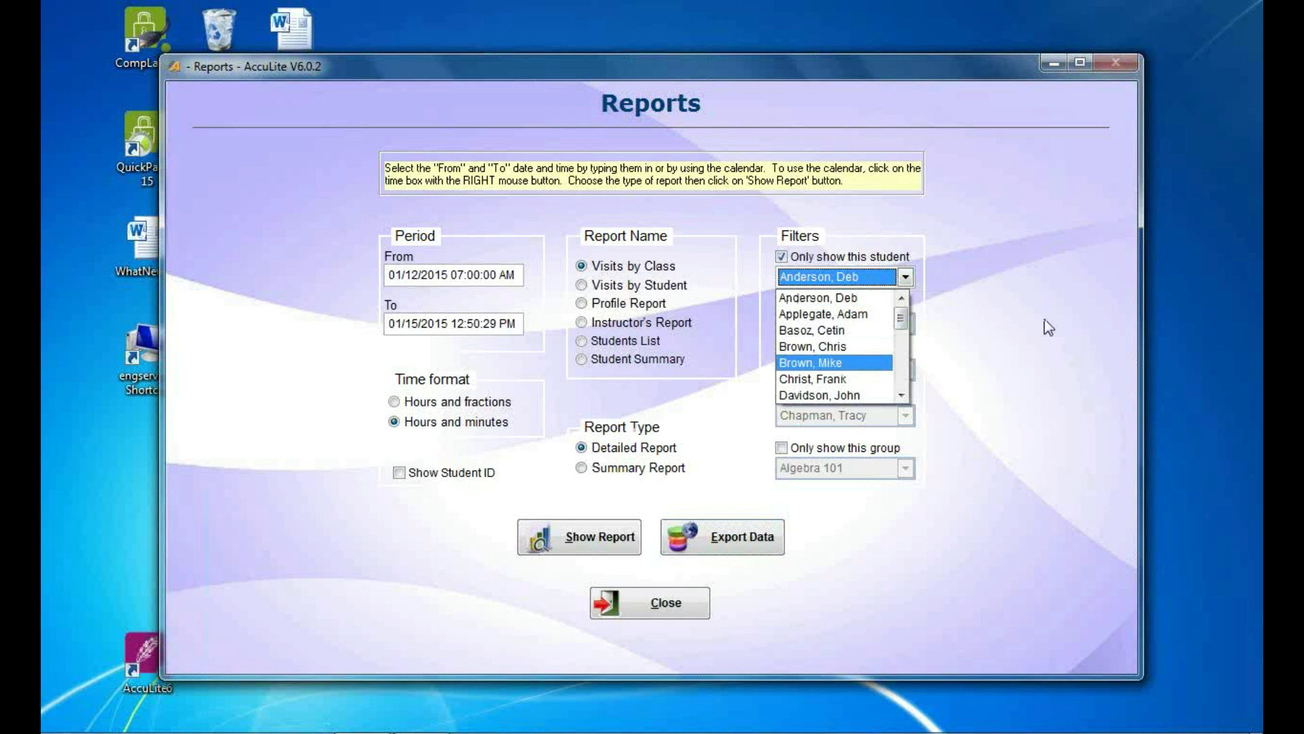
{"action": "left_click", "coordinate": [788, 274]}
{"action": "left_click", "coordinate": [794, 259]}
{"action": "left_click", "coordinate": [804, 307]}
{"action": "left_click", "coordinate": [878, 324]}
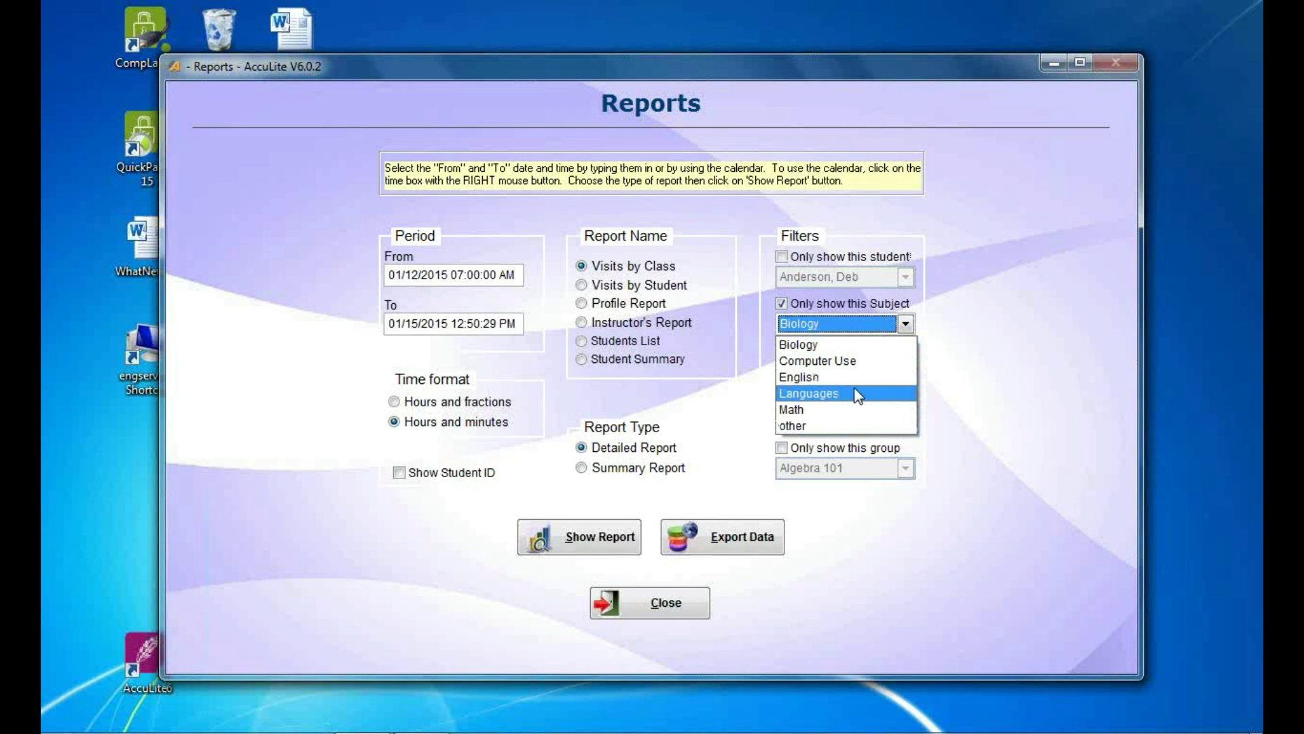
{"action": "left_click", "coordinate": [855, 409]}
{"action": "left_click", "coordinate": [556, 528]}
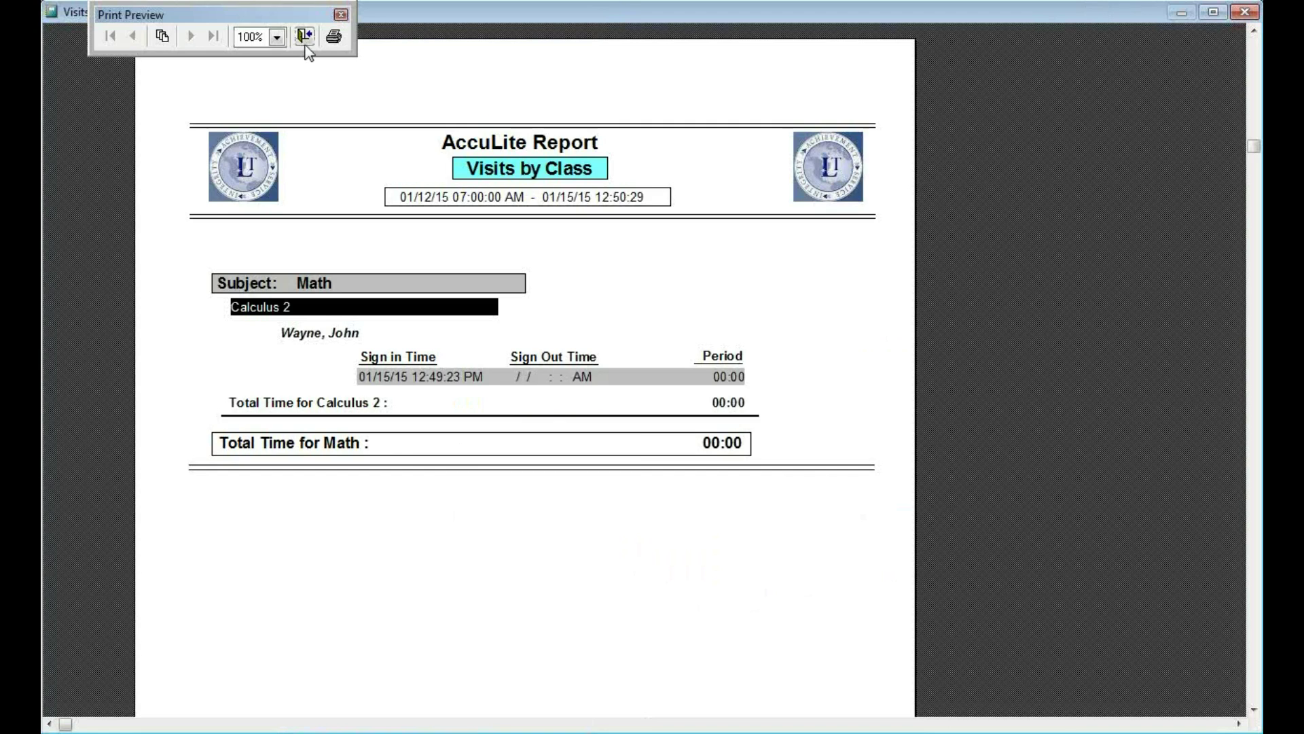
{"action": "left_click", "coordinate": [304, 36]}
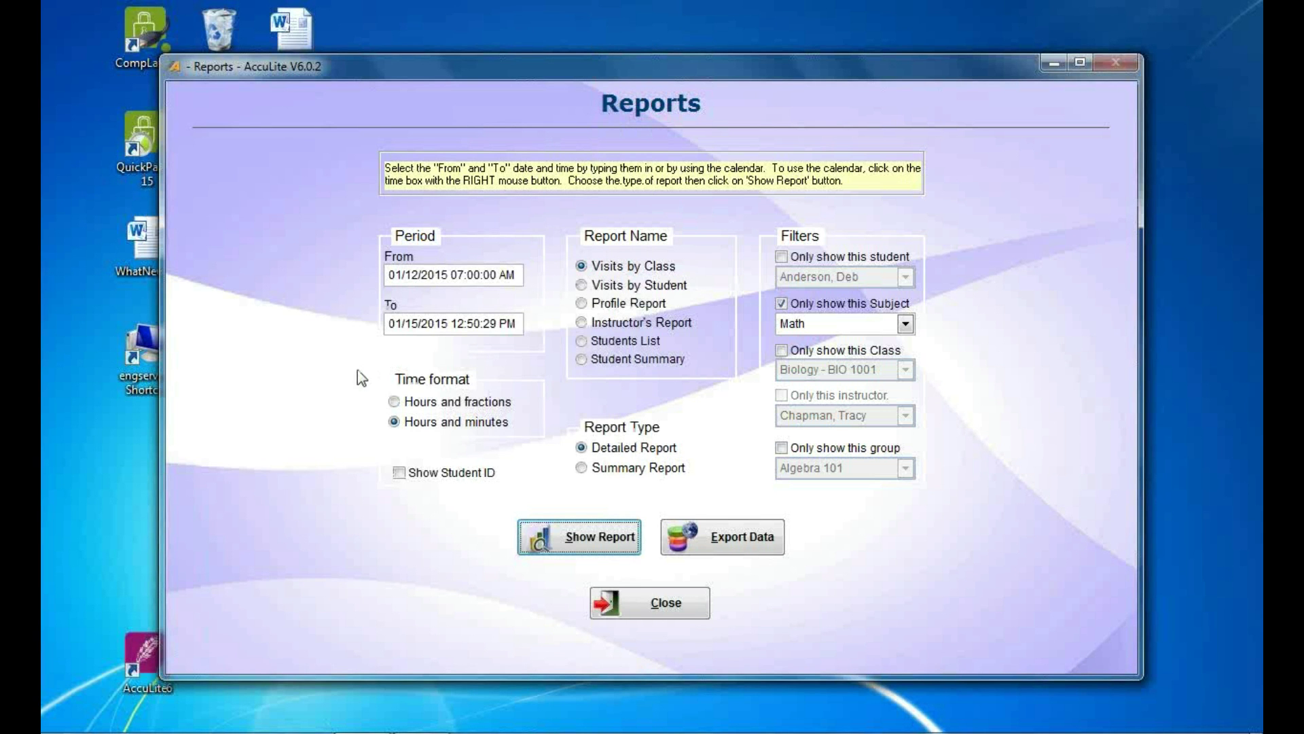
Also limit the report to the Math student and preview their single Calculus 2 visit.
{"action": "left_click", "coordinate": [781, 256]}
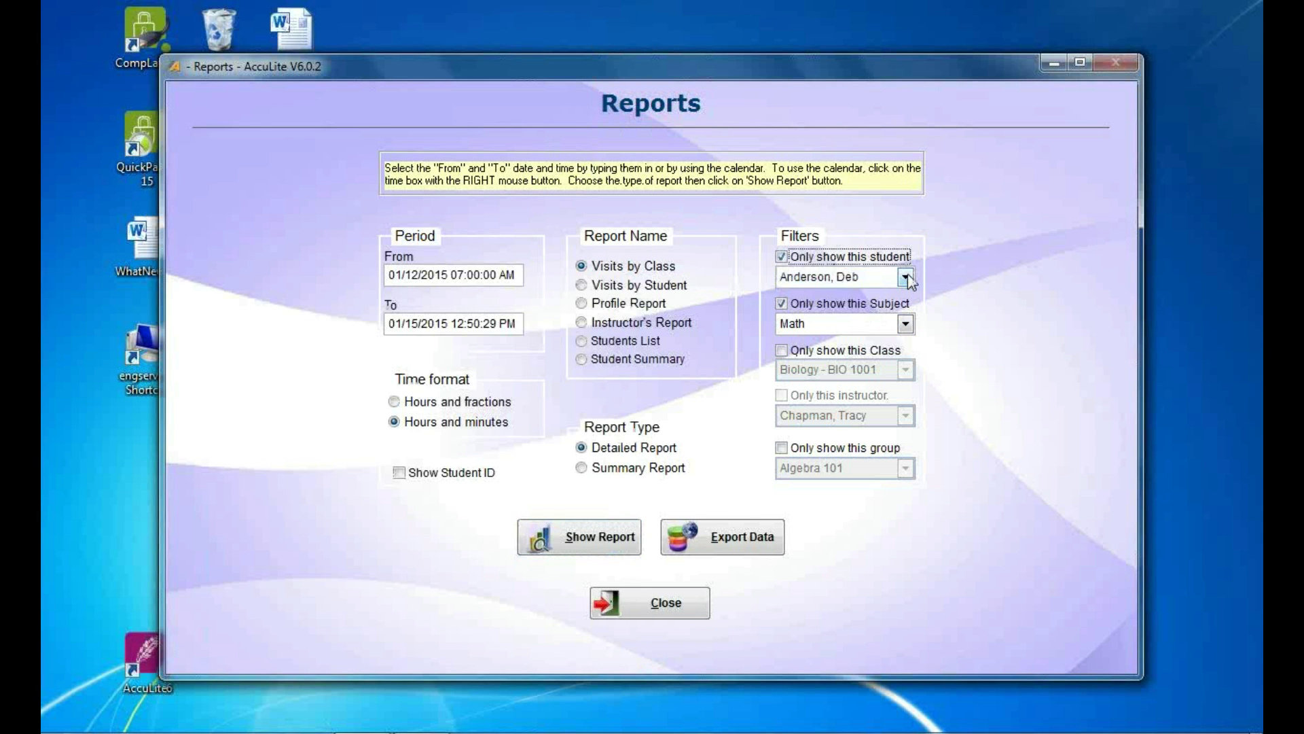
{"action": "left_click", "coordinate": [905, 276]}
{"action": "left_click_drag", "start_coordinate": [899, 306], "coordinate": [905, 389]}
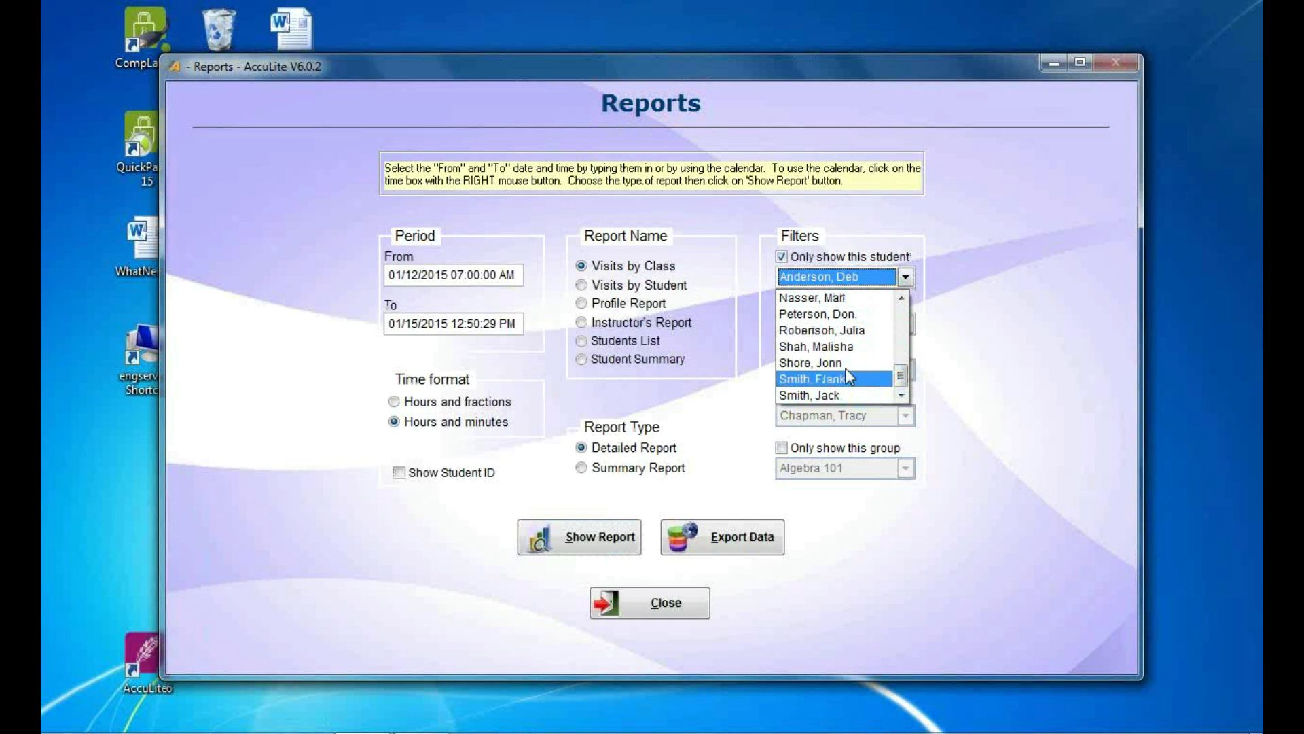
{"action": "left_click_drag", "start_coordinate": [900, 376], "coordinate": [900, 325]}
{"action": "left_click", "coordinate": [807, 408]}
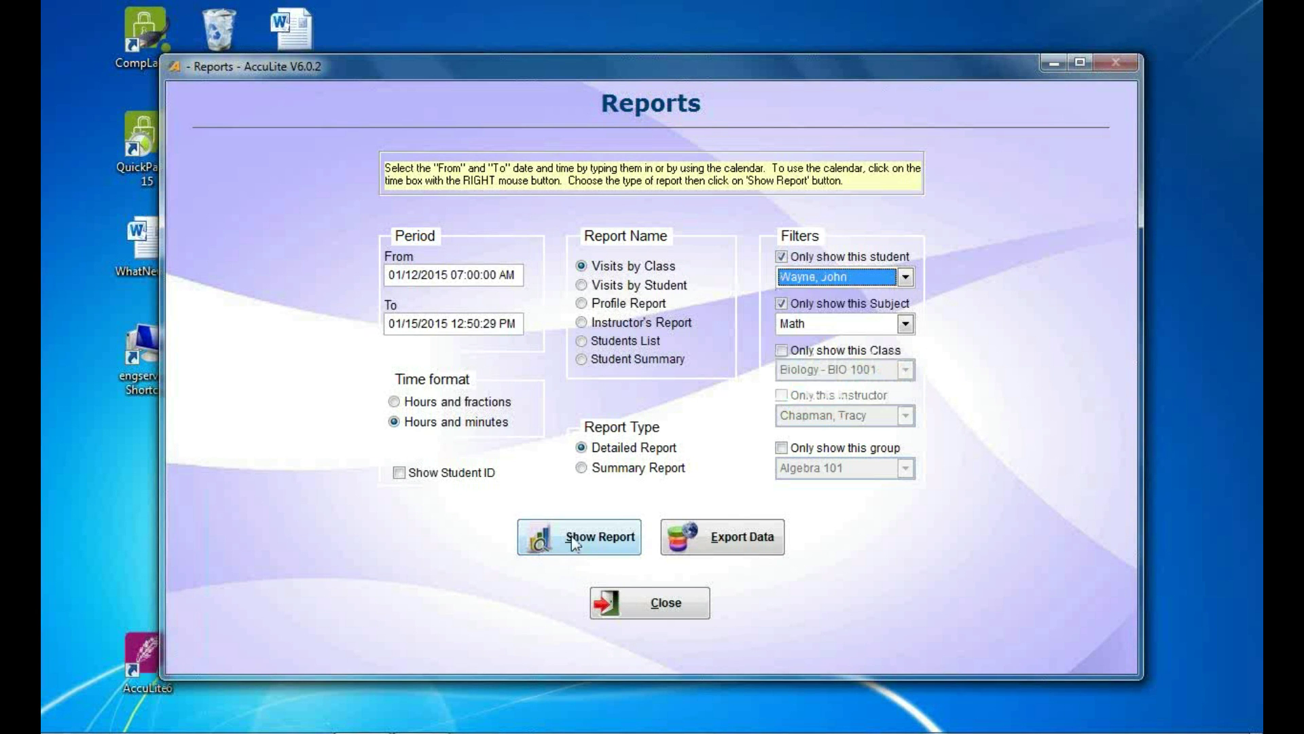
{"action": "left_click", "coordinate": [575, 540]}
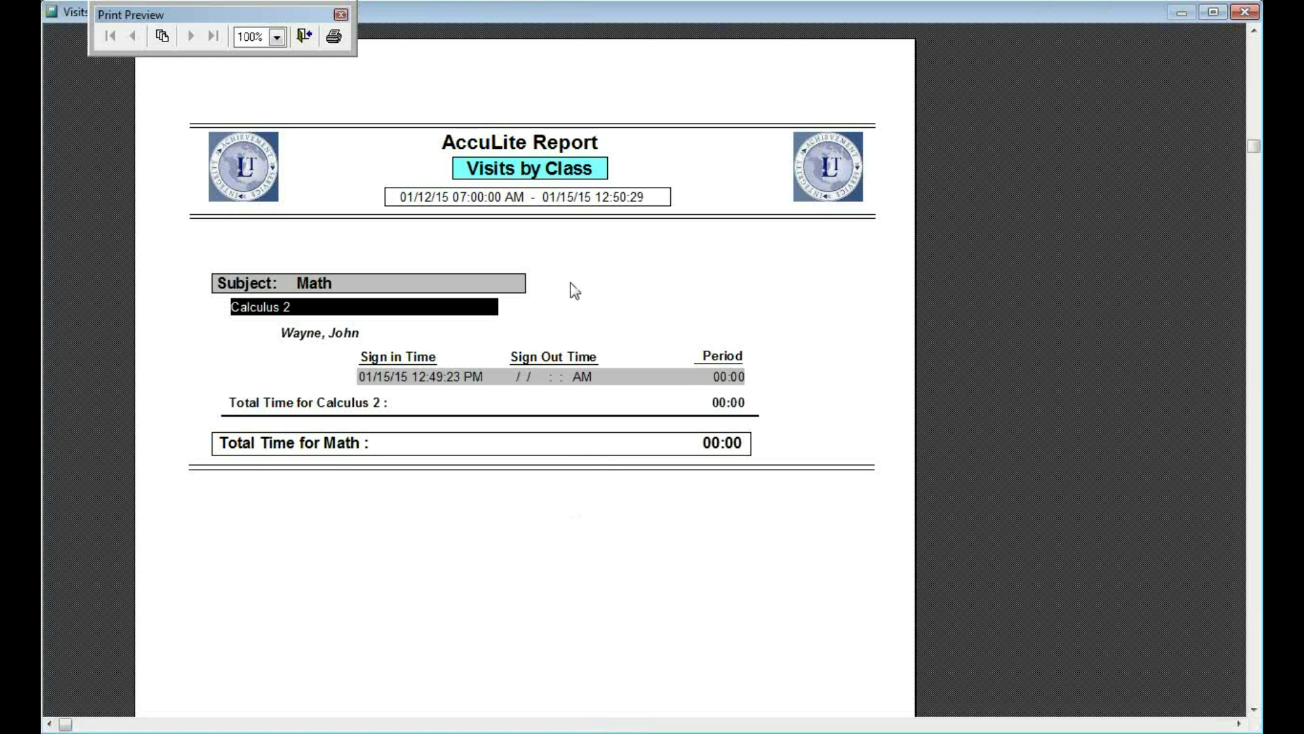
{"action": "left_click", "coordinate": [304, 36]}
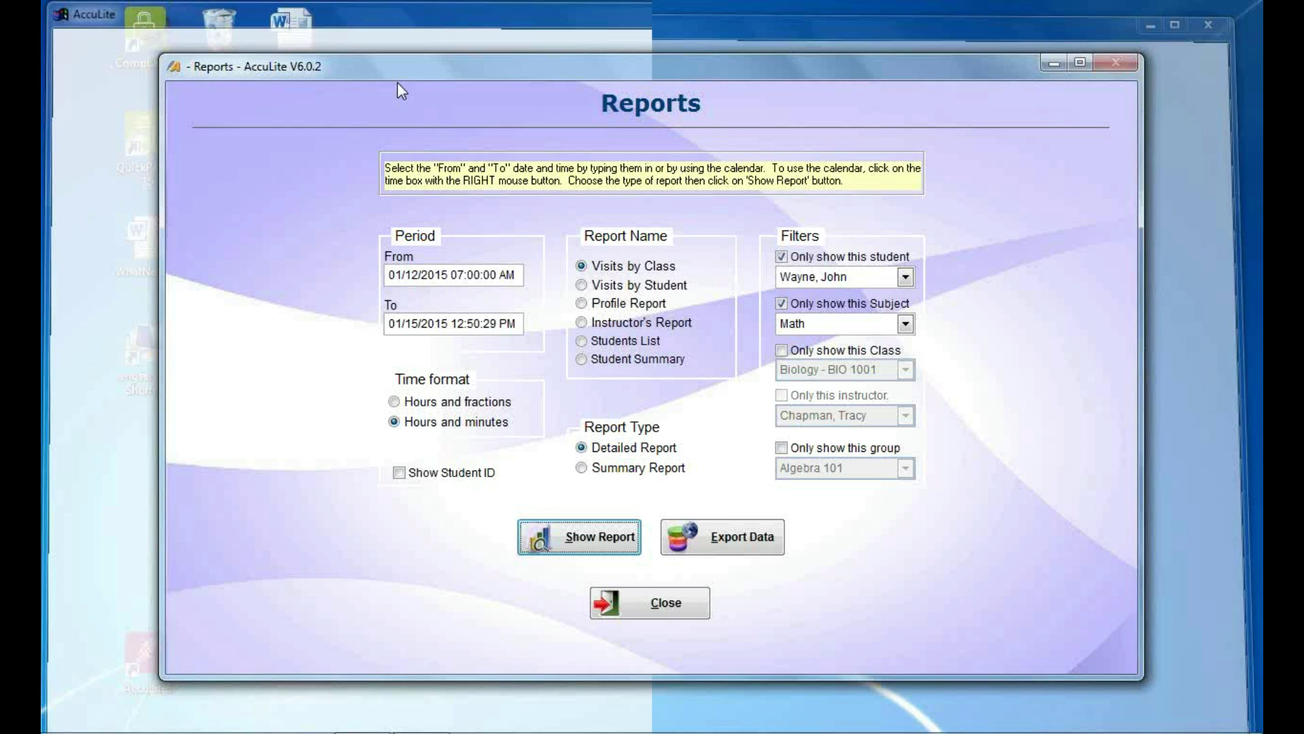
Turn off the student, subject and group filters, then close the Reports window.
{"action": "left_click", "coordinate": [789, 258]}
{"action": "left_click", "coordinate": [792, 304]}
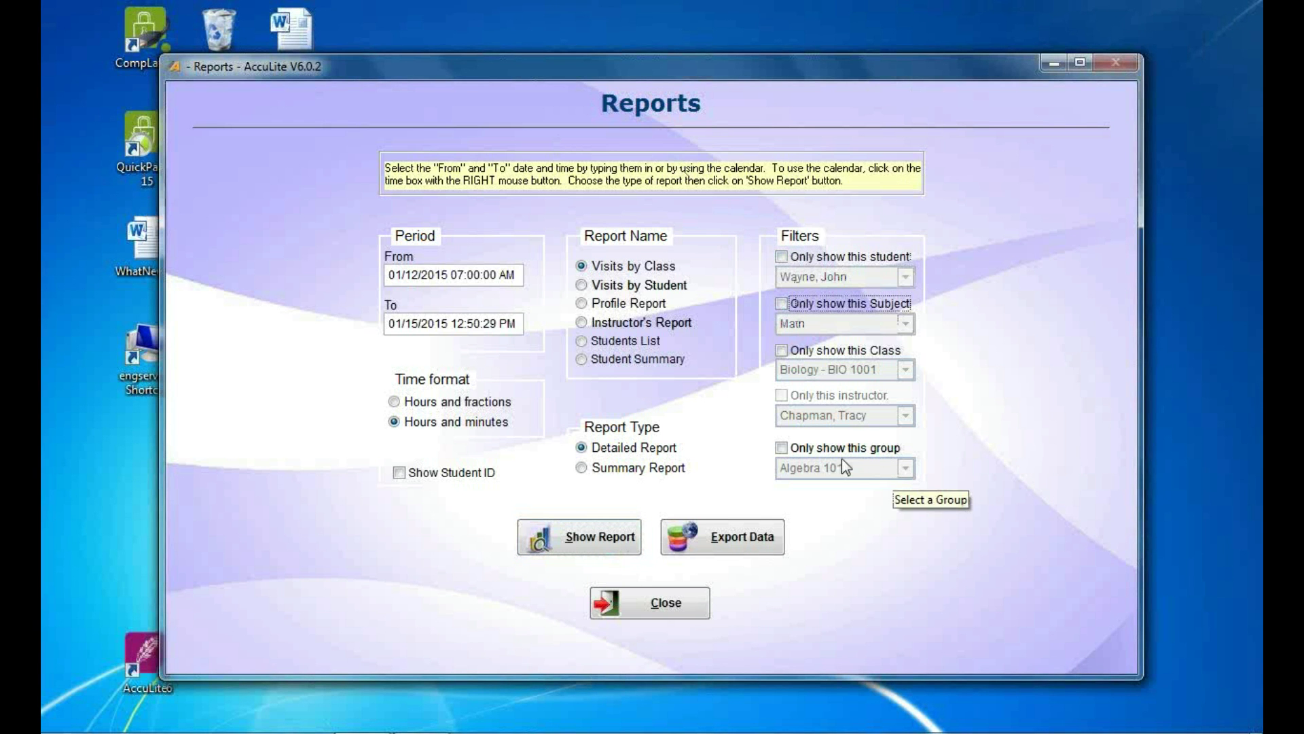
{"action": "left_click", "coordinate": [781, 448]}
{"action": "left_click", "coordinate": [906, 469]}
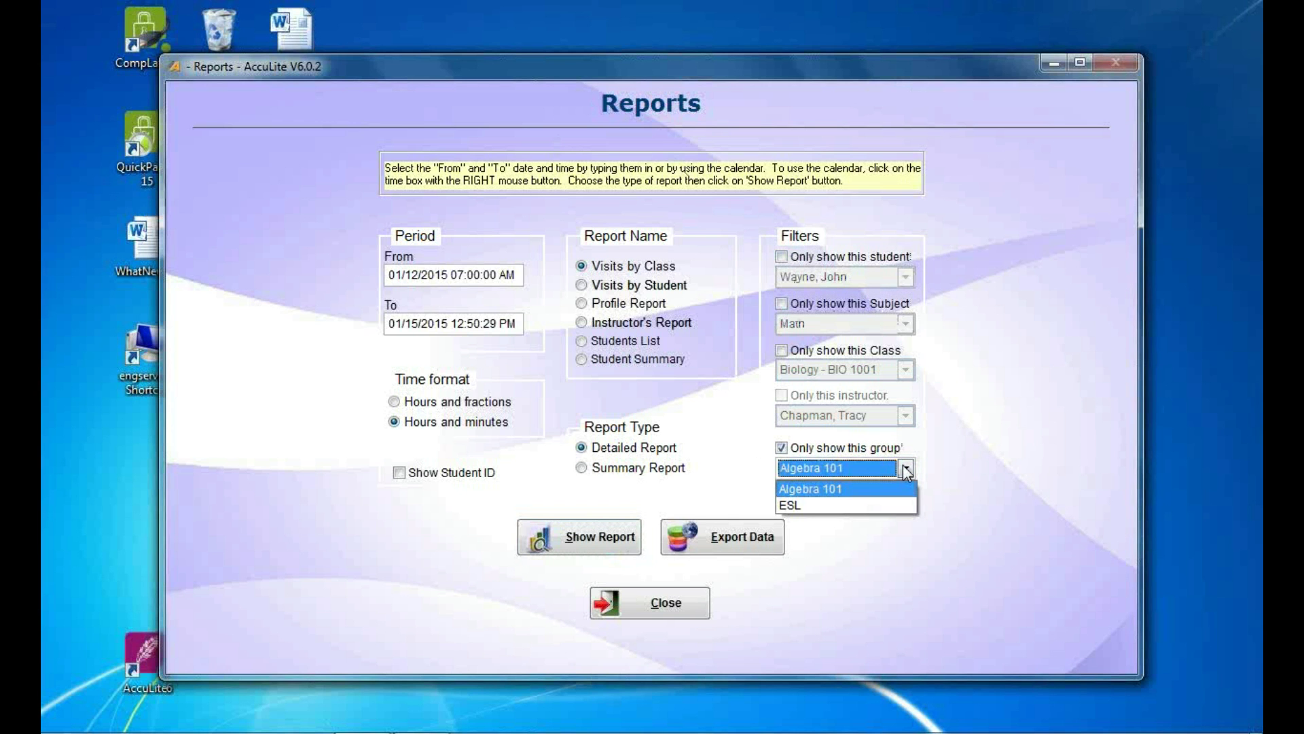
{"action": "left_click", "coordinate": [801, 450]}
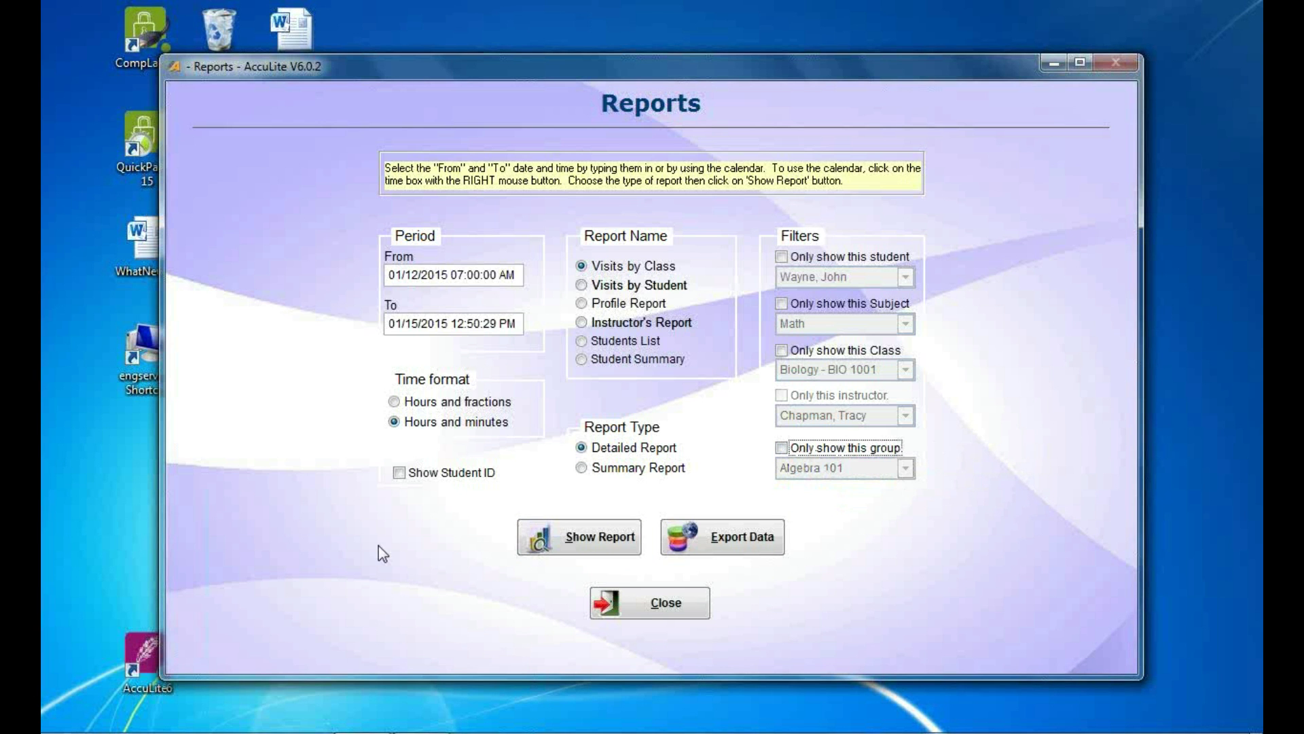
{"action": "left_click", "coordinate": [671, 605]}
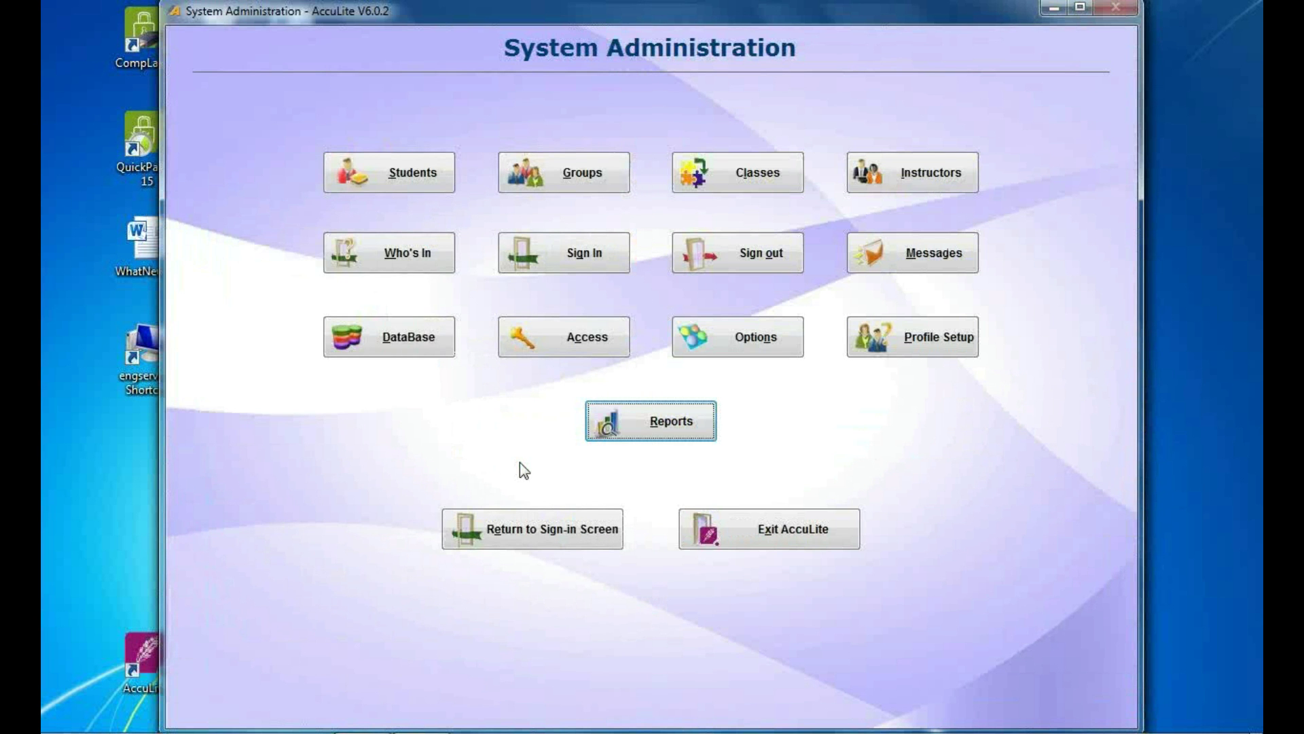